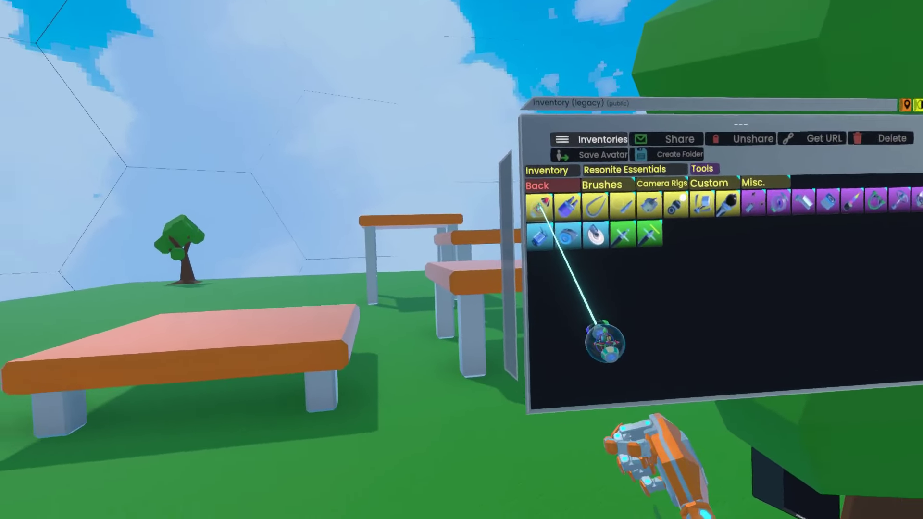
Step: Equip the editing tool from the Tools inventory and create a new box 3D model
left_click(539, 207)
key("t")
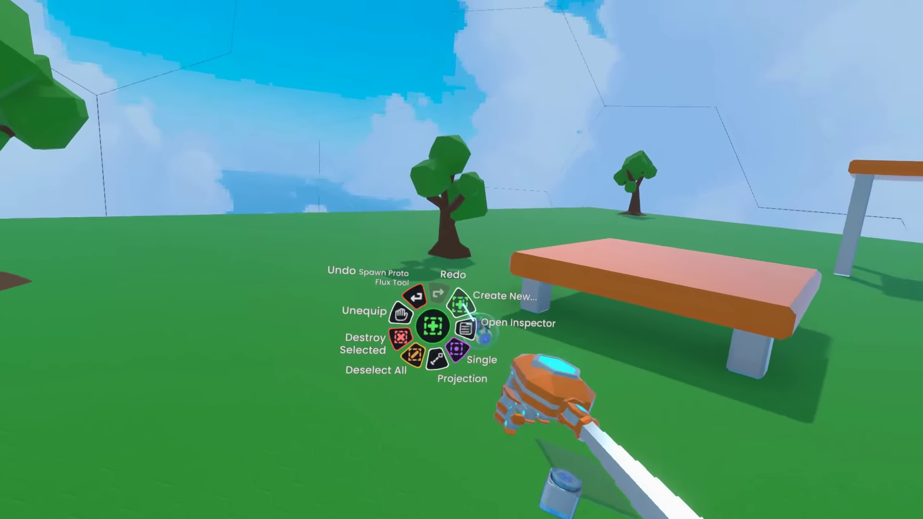
left_click(456, 309)
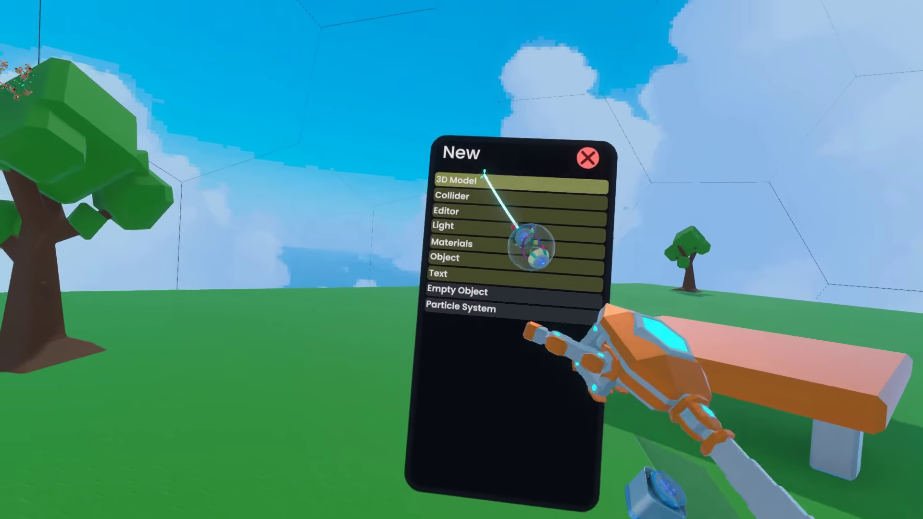
left_click(452, 181)
left_click(481, 175)
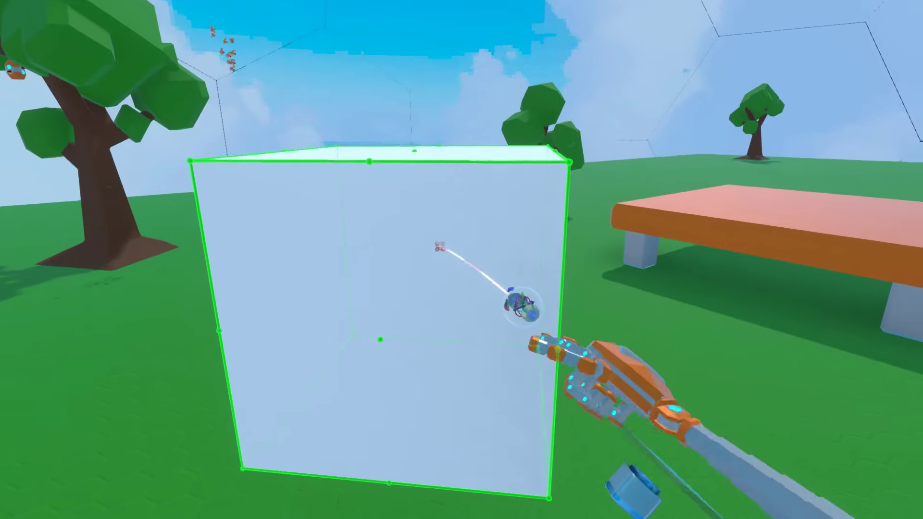
Step: Select the new box and open its scene inspector
left_click(447, 242)
right_click(518, 283)
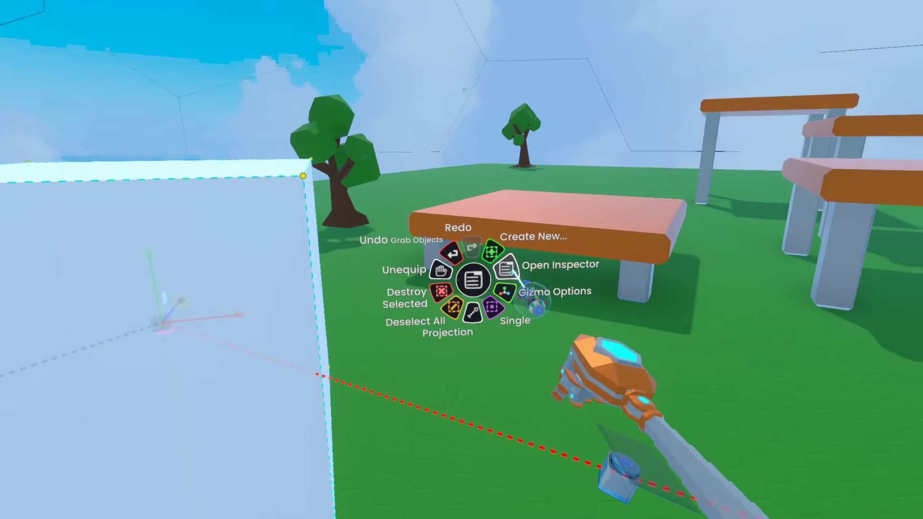
left_click(500, 272)
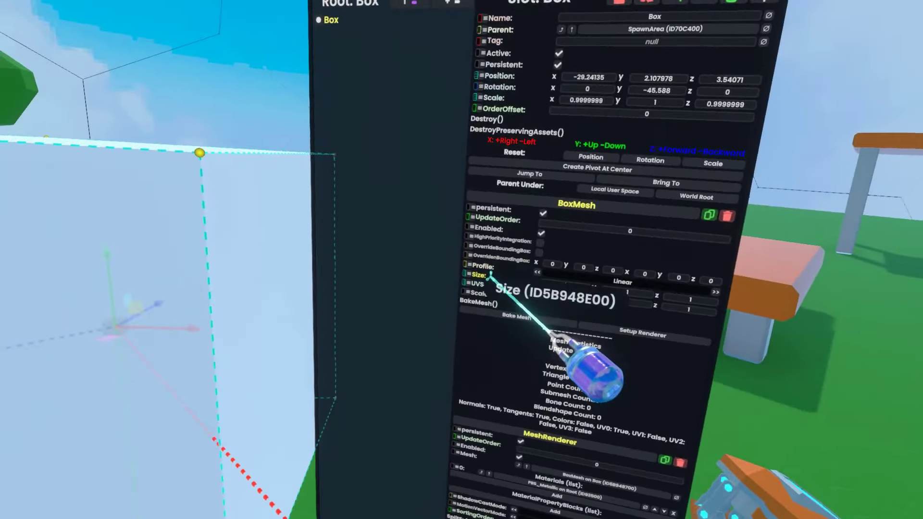
Step: Create a drive for the BoxMesh Size field and feed it a float3 input of 0.1, 0.2, 0.1
left_click_drag(491, 277, 347, 93)
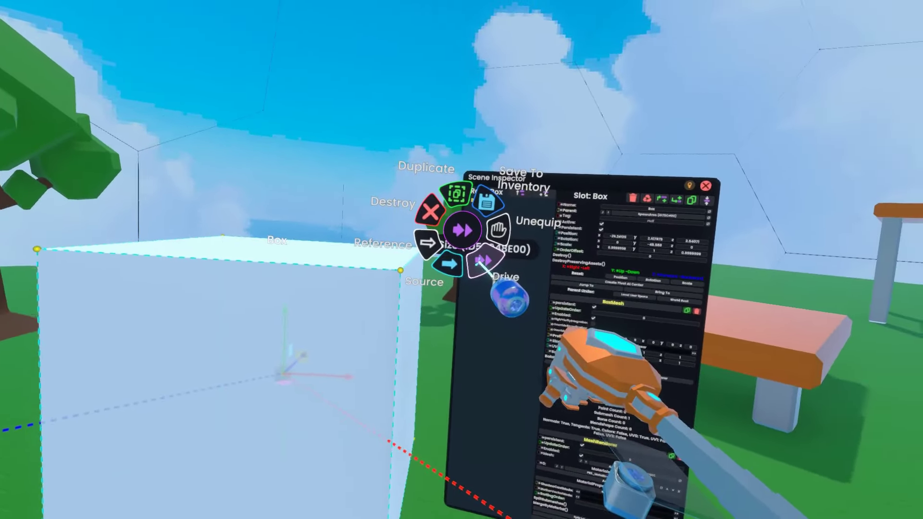
left_click(483, 261)
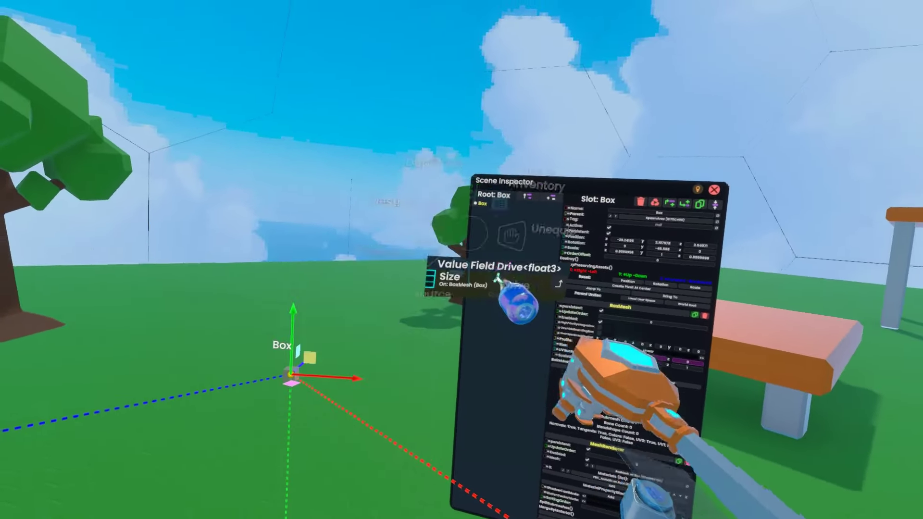
left_click_drag(505, 246, 465, 246)
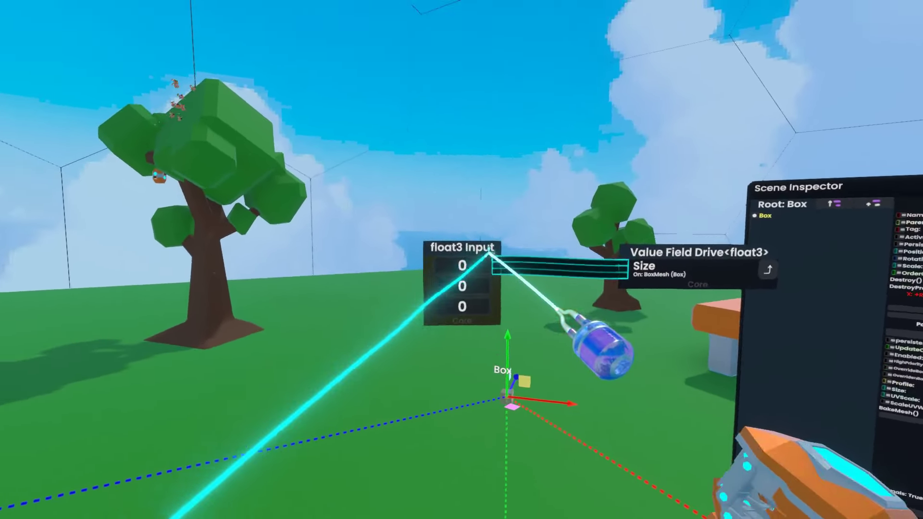
left_click(465, 243)
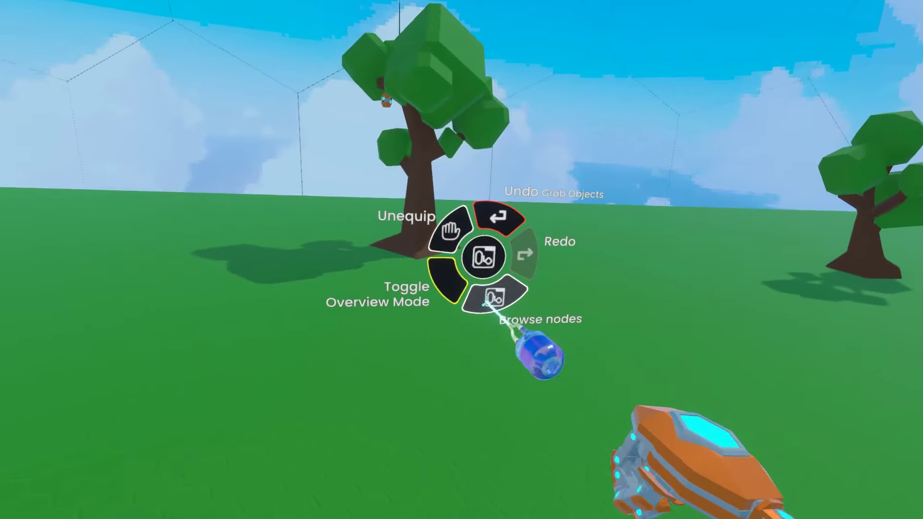
Step: Add a ValueConditional<float> node from the Operators category of the ProtoFlux node browser
left_click(487, 301)
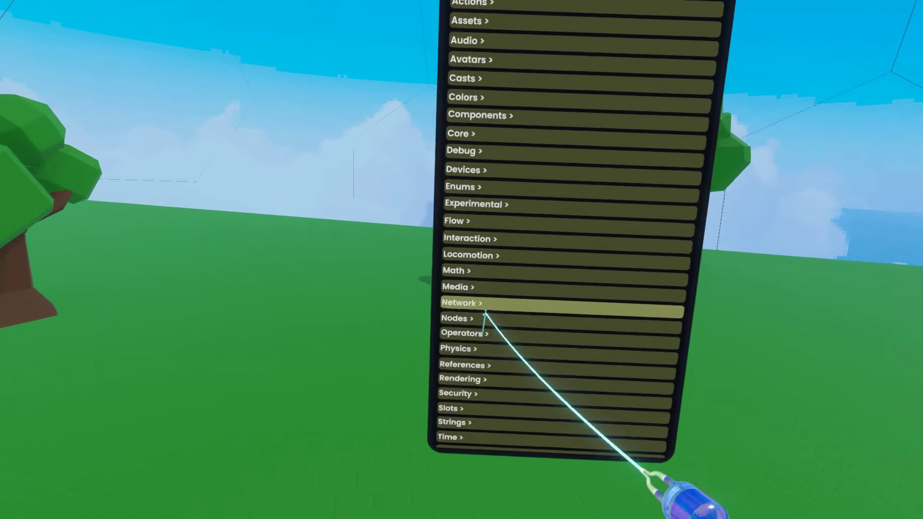
left_click(476, 317)
left_click(478, 227)
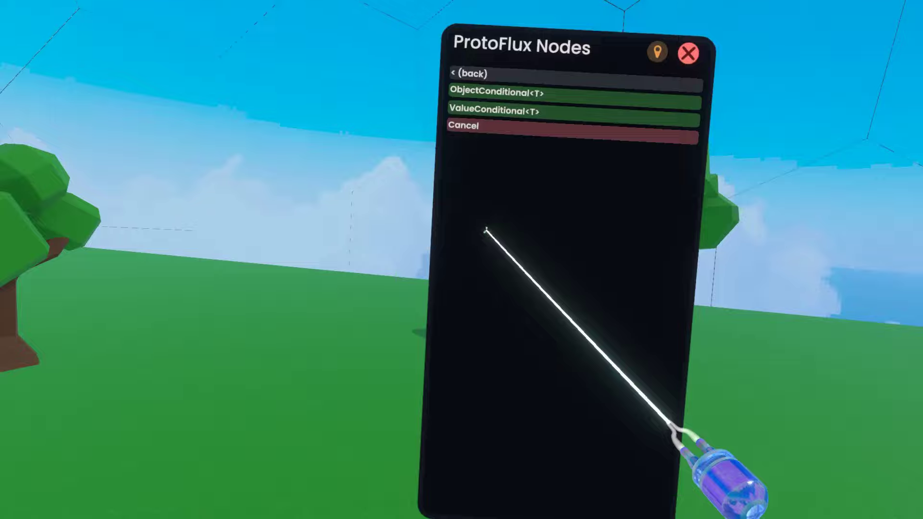
left_click(485, 164)
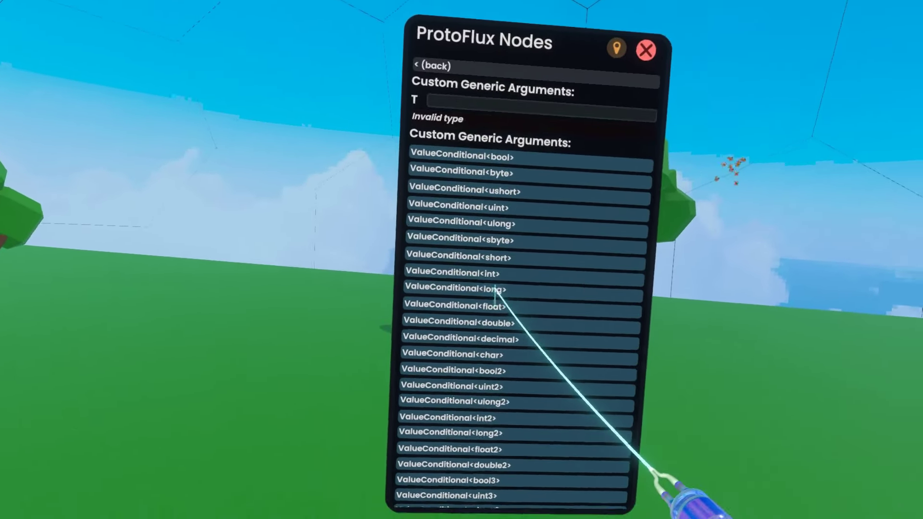
left_click(487, 281)
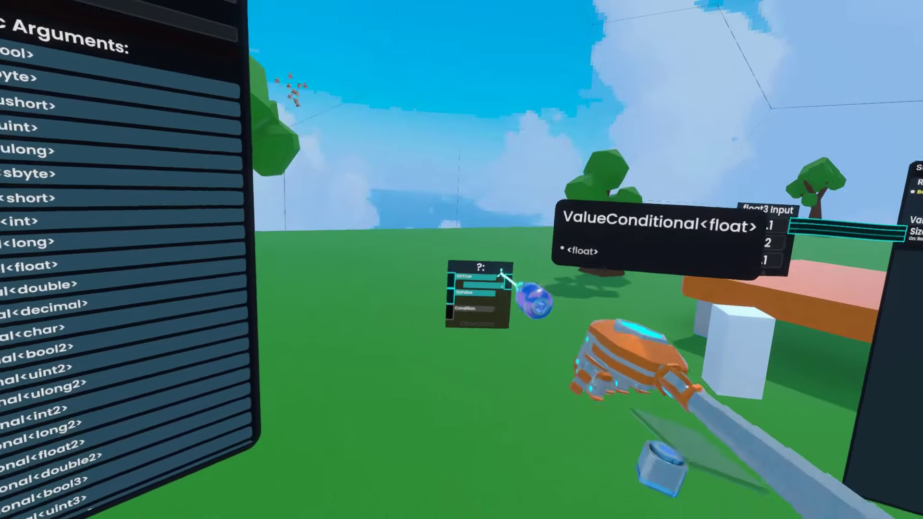
Step: Attach a display to the float conditional's output, a bool input to Condition, and float inputs to OnTrue and OnFalse
left_click(503, 272)
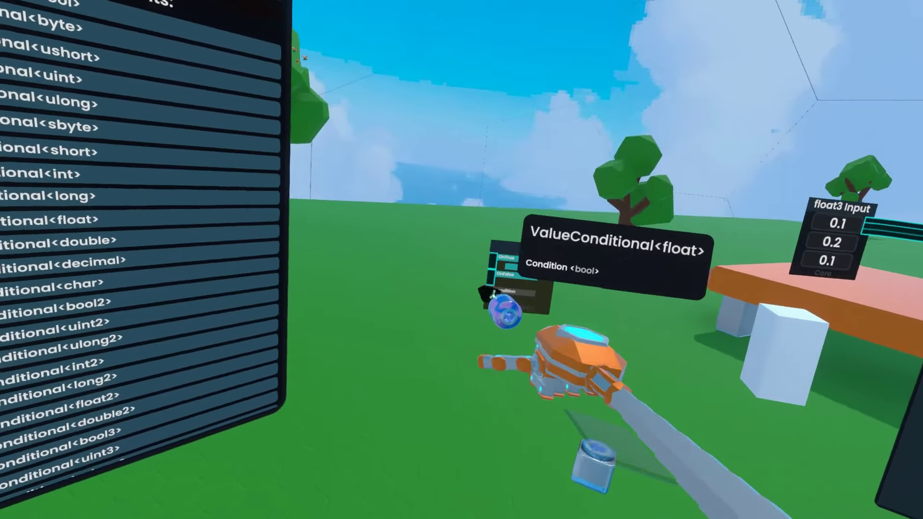
left_click(493, 294)
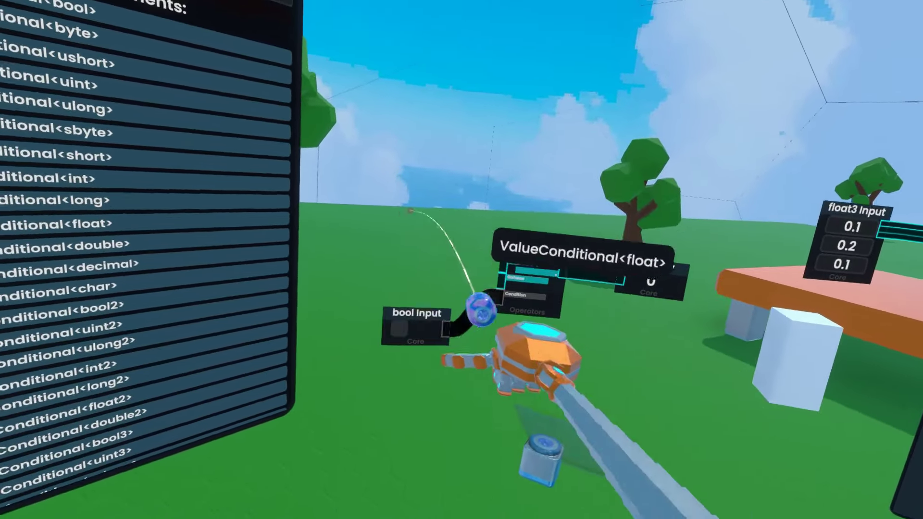
left_click(458, 293)
left_click(451, 195)
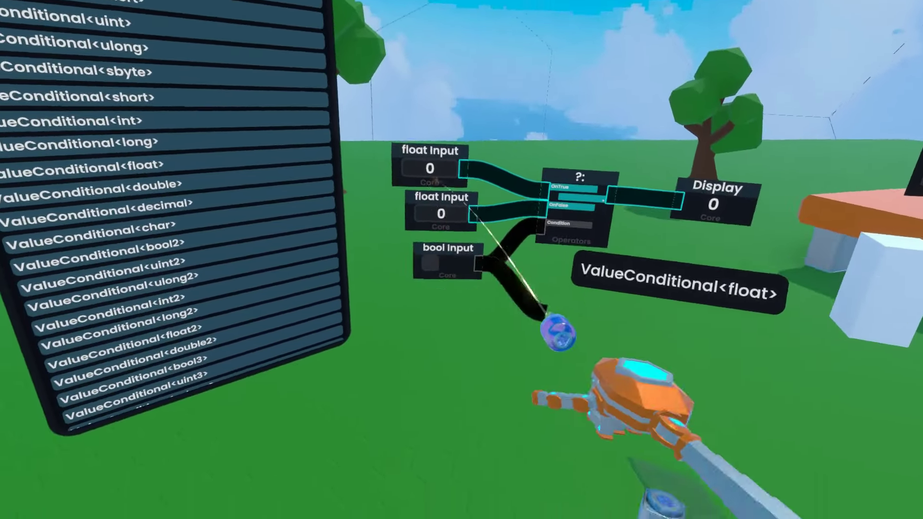
Step: Attach a temporary display to the bool input, toggle the bool on and off, and remove that display
left_click_drag(548, 317, 534, 308)
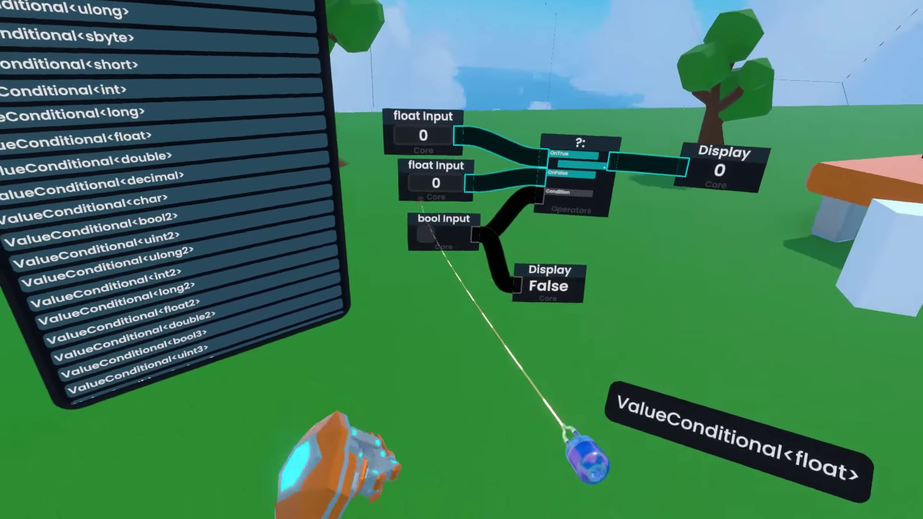
left_click(429, 263)
left_click(429, 263)
left_click(380, 227)
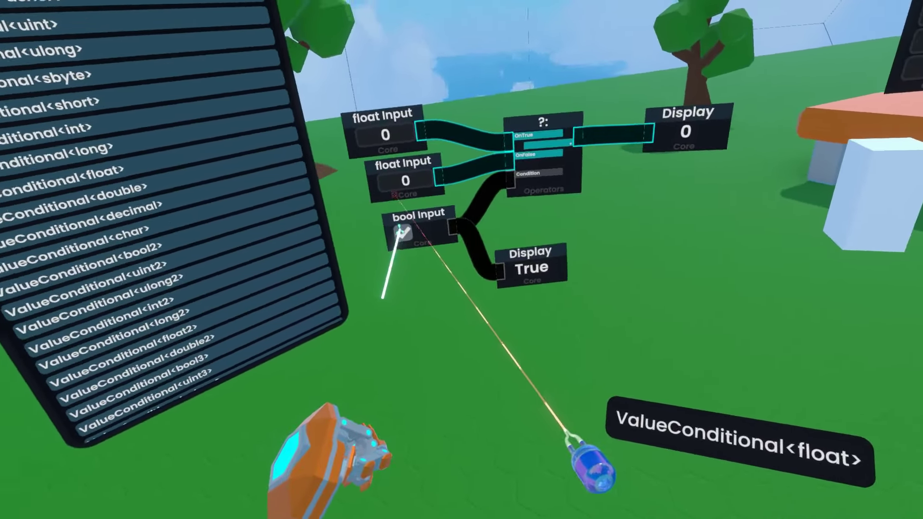
left_click(380, 227)
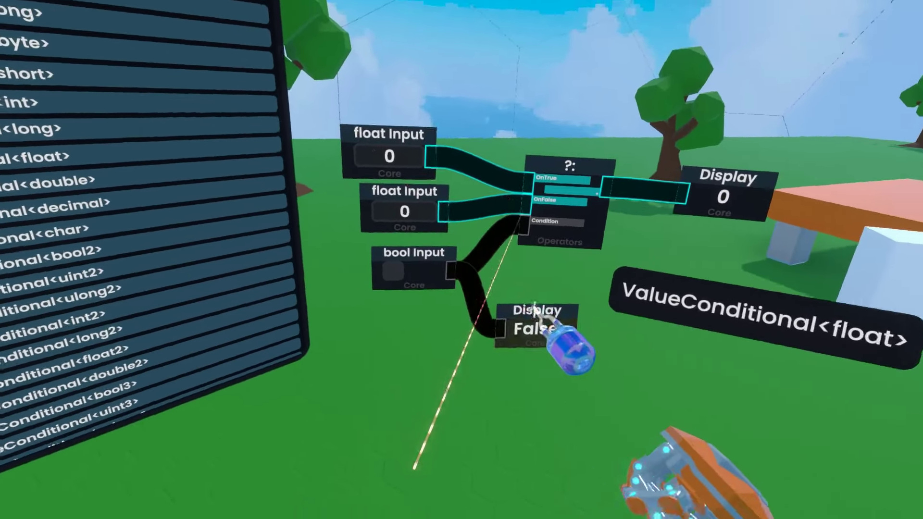
right_click(535, 307)
left_click(543, 297)
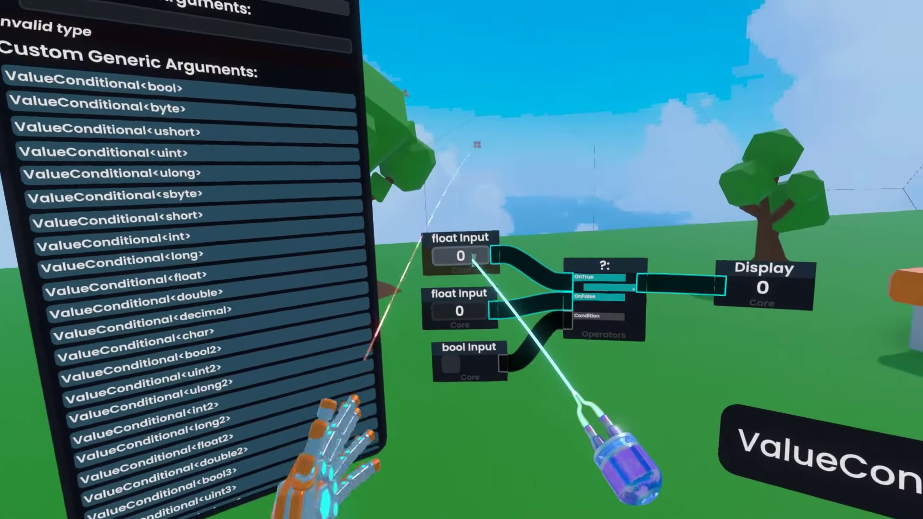
Step: Set the OnTrue float to 50 and the OnFalse float to -7.5, and test the conditional by toggling its bool input
left_click(472, 257)
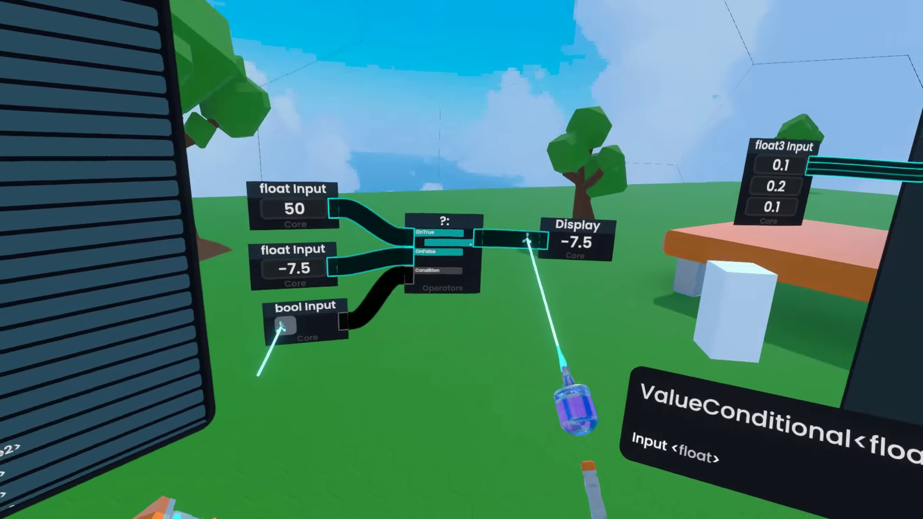
left_click(281, 327)
left_click(281, 327)
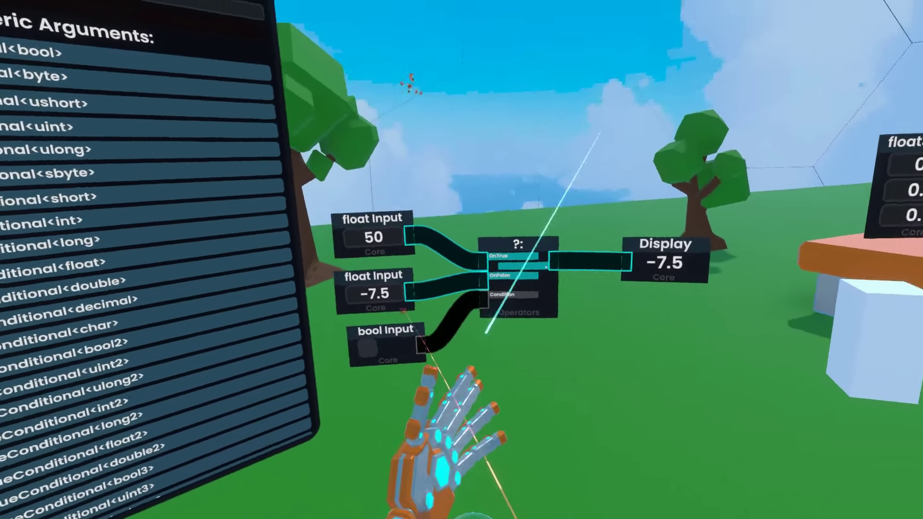
Step: Add a float3 ValueConditional with a bool condition, wiring the existing float3 input to OnTrue and a new float3 input to OnFalse
left_click(464, 495)
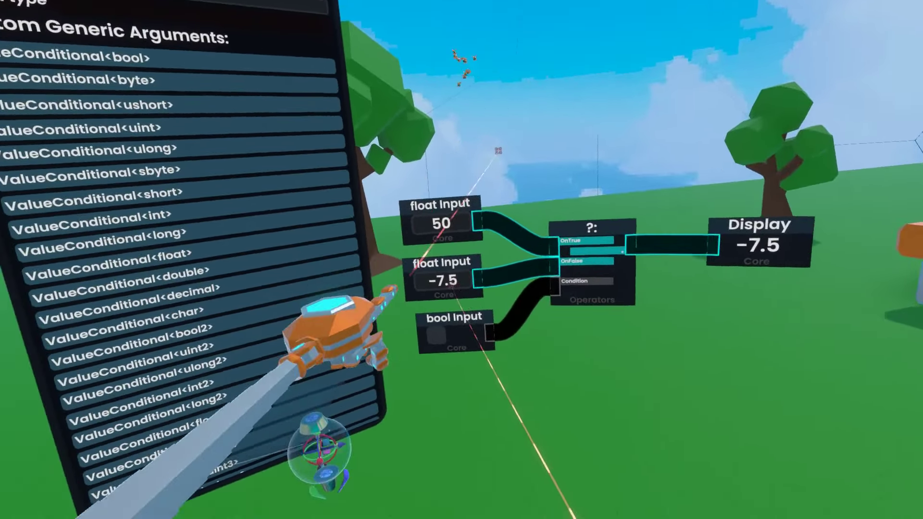
left_click(82, 303)
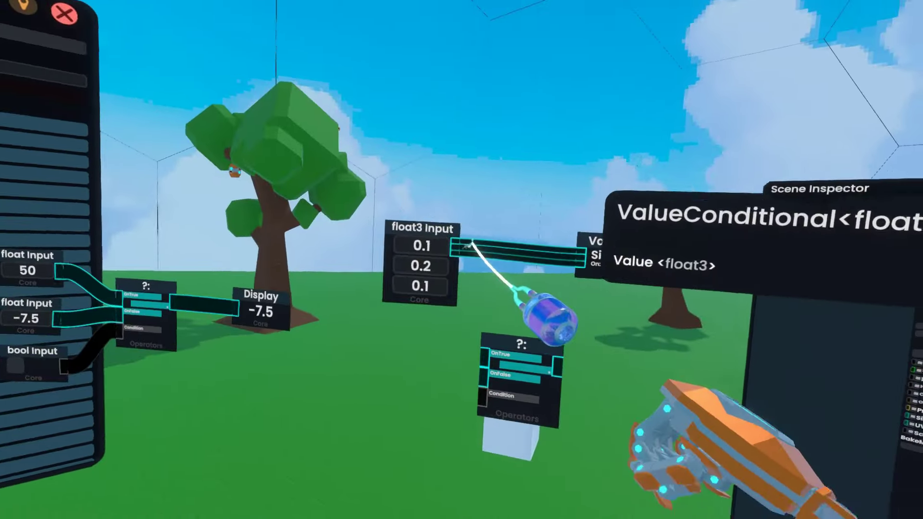
left_click_drag(469, 244, 601, 126)
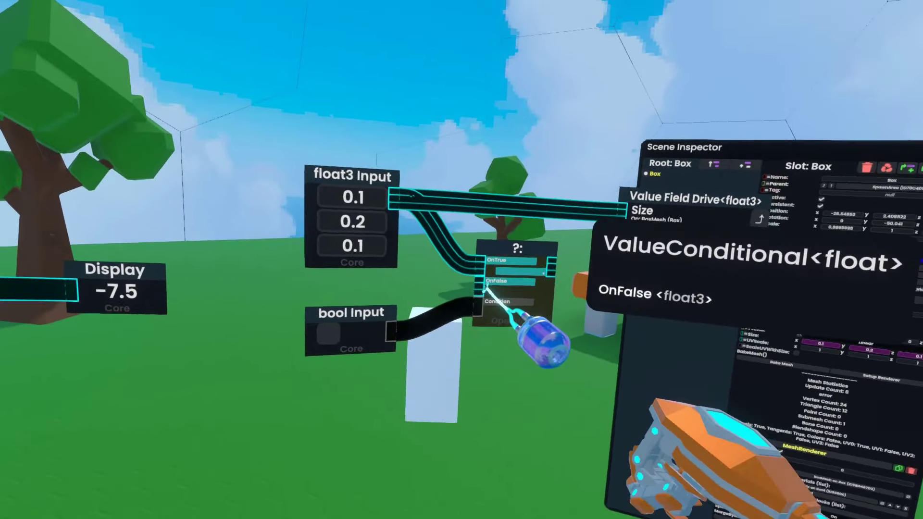
left_click_drag(501, 285, 503, 287)
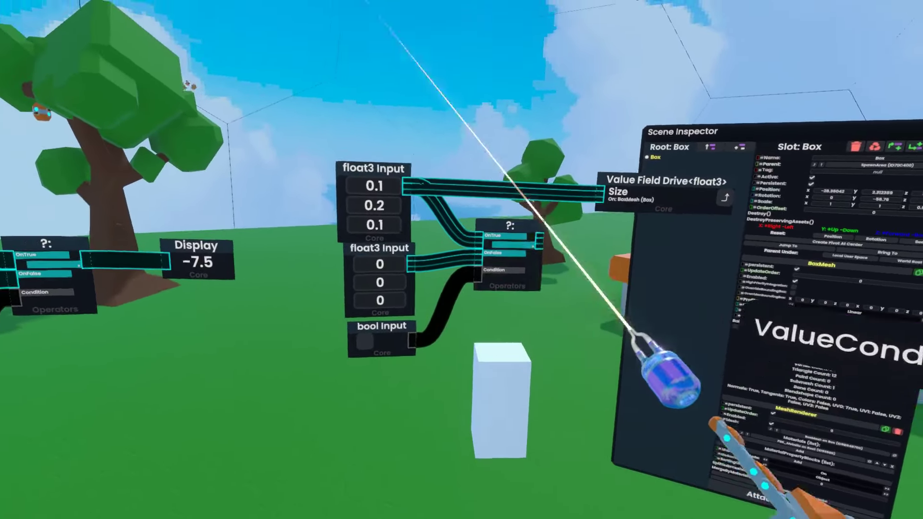
Step: Connect the float3 conditional's output to the box's Size drive and set the OnFalse float3 input to 0.2, 0.1, 0.1
key("t")
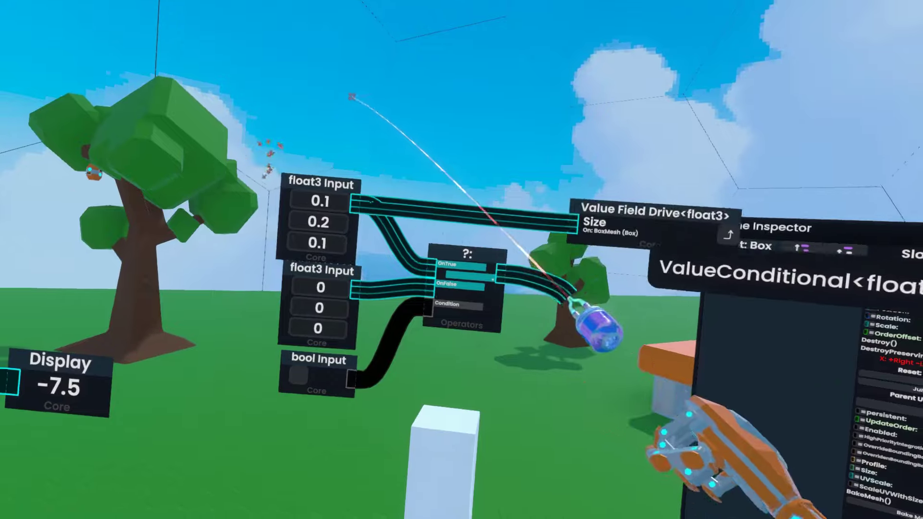
left_click_drag(574, 300, 577, 222)
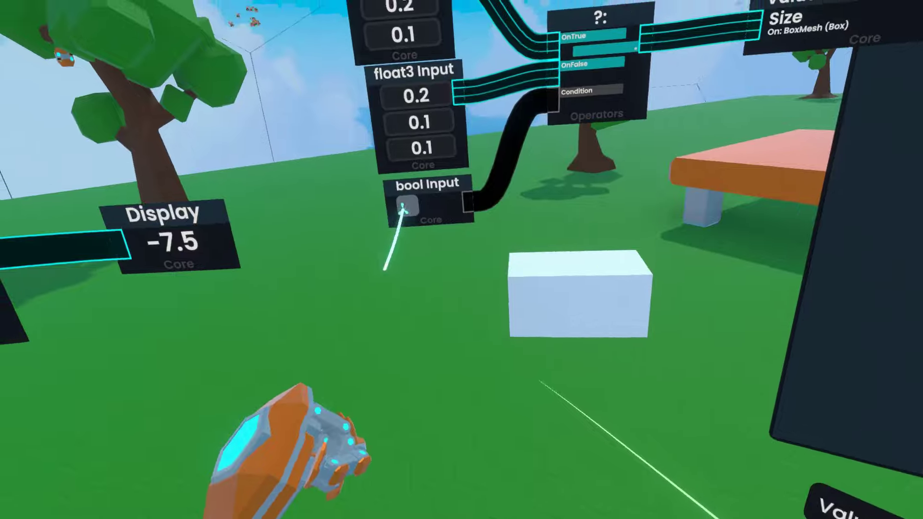
Step: Attach a display to the float3 conditional's output and toggle the bool input to switch between the two box sizes
left_click(405, 207)
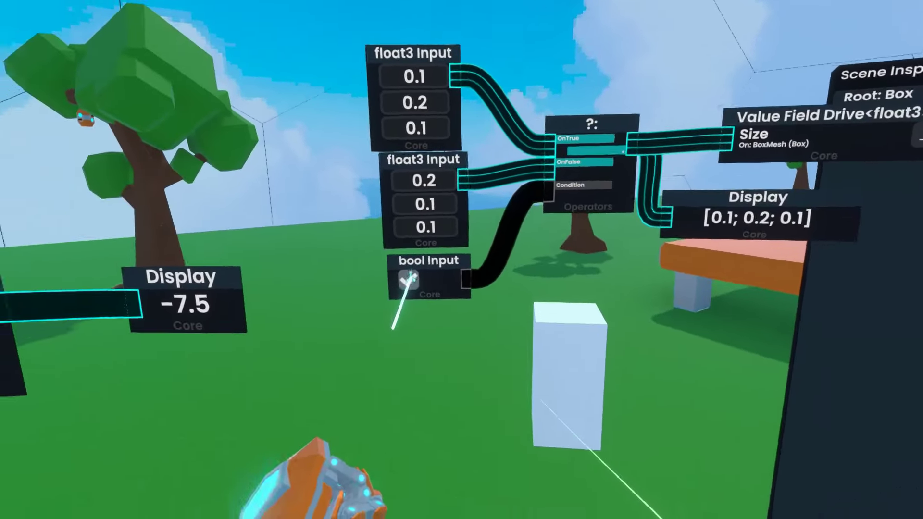
left_click(348, 249)
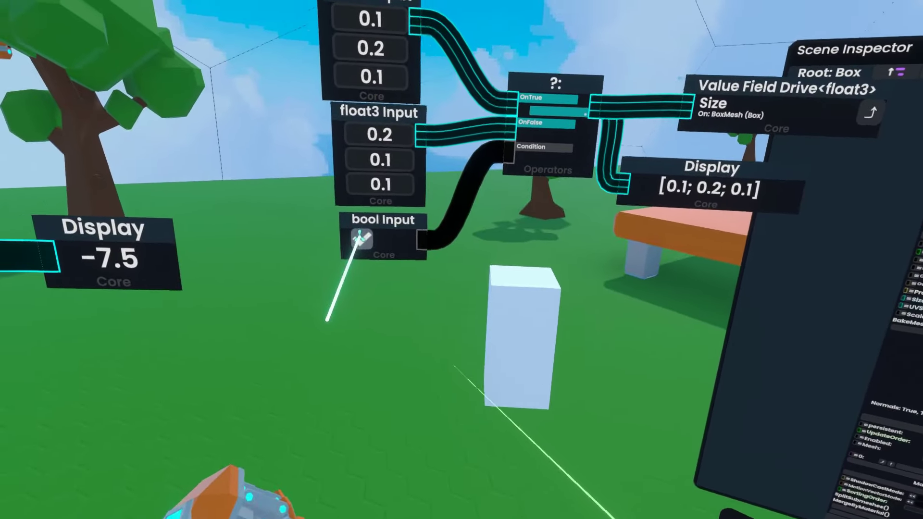
left_click(360, 239)
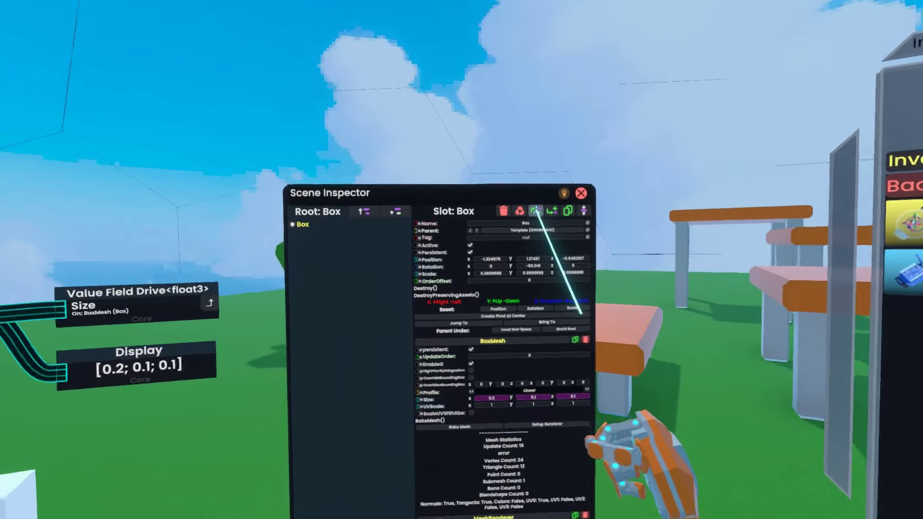
Step: Create a parent slot for the box, move the box away from the parent's origin, and select the Box - Parent slot
left_click(535, 211)
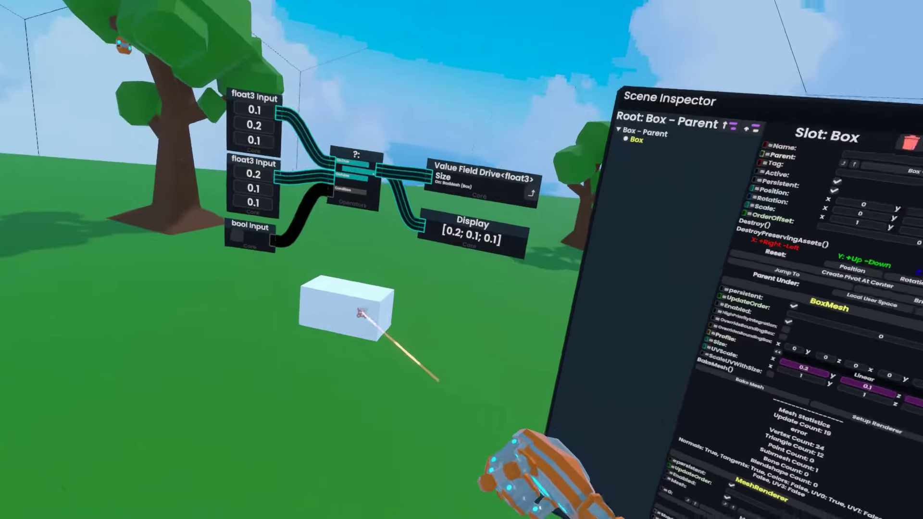
left_click_drag(360, 313, 379, 309)
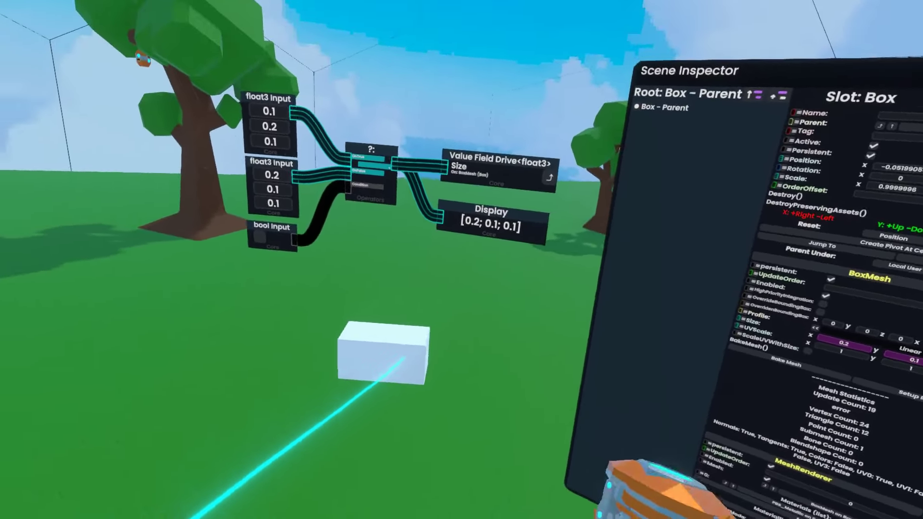
mouse_move(404, 358)
left_mouse_down()
mouse_move(418, 340)
mouse_move(412, 371)
left_mouse_up()
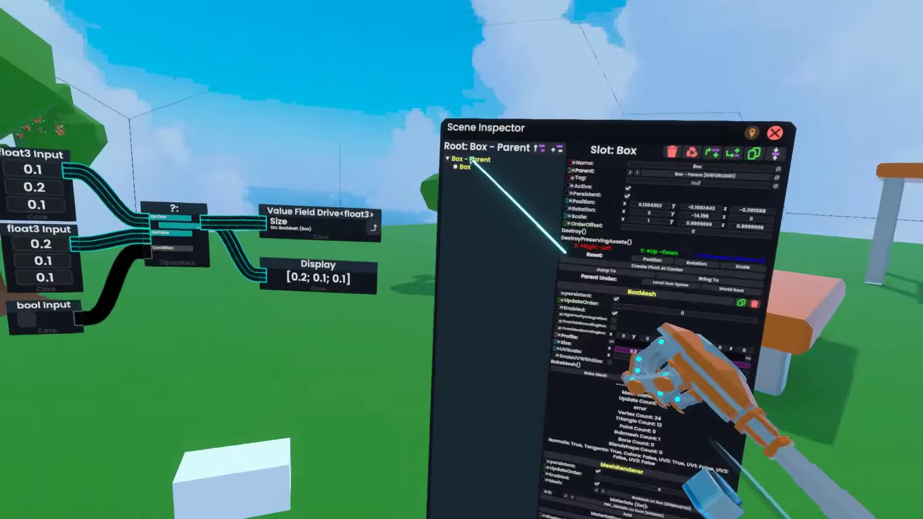
left_click(472, 160)
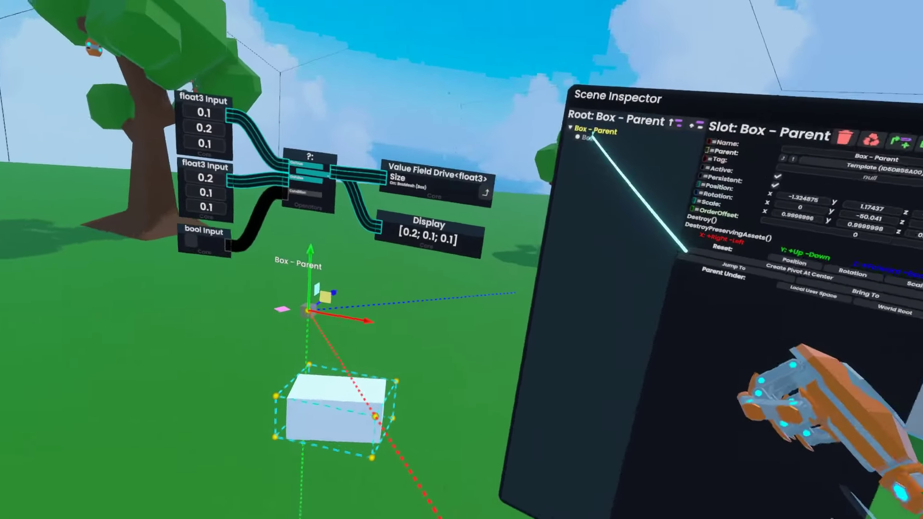
Step: Reset the box's position to its parent's origin and move its Grabbable component onto the Box - Parent slot
left_click(781, 75)
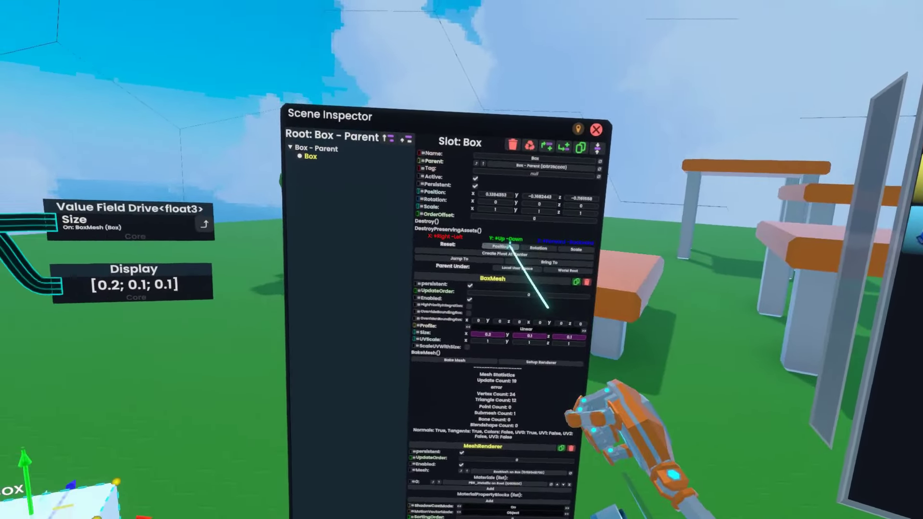
left_click(503, 246)
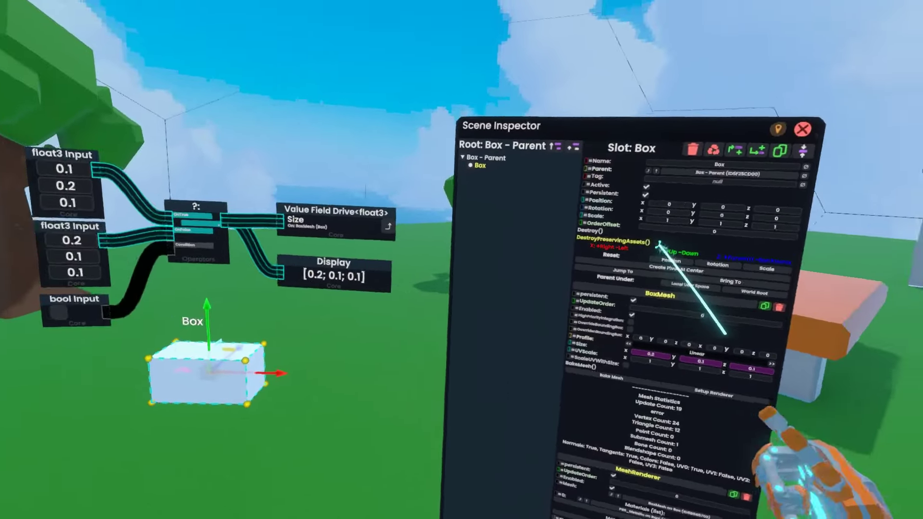
scroll(552, 156, "down", 3)
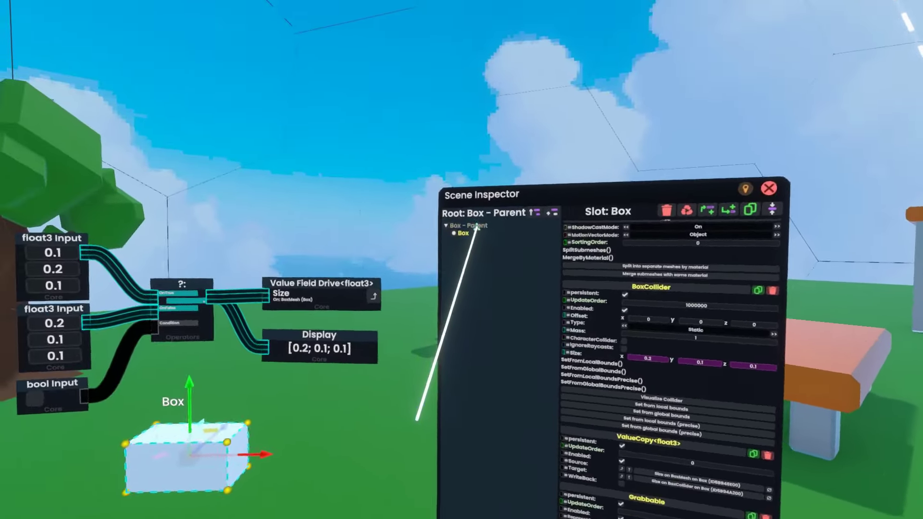
left_click(476, 226)
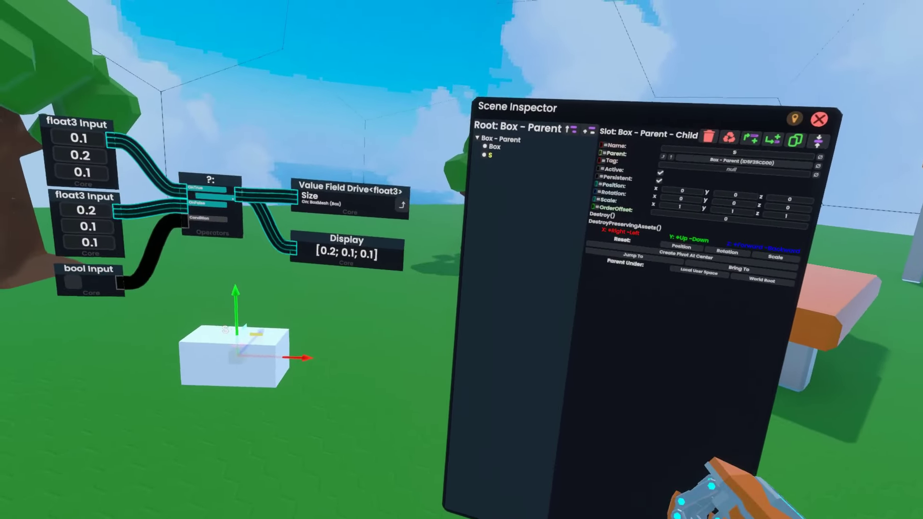
Step: Add a child slot named Scripts under Box - Parent and rename the parent slot to Button
type("ts")
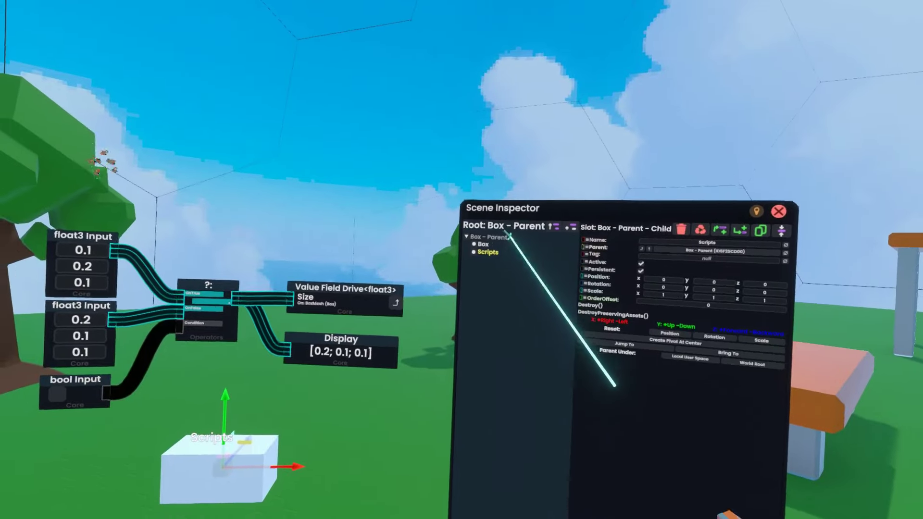
left_click(510, 236)
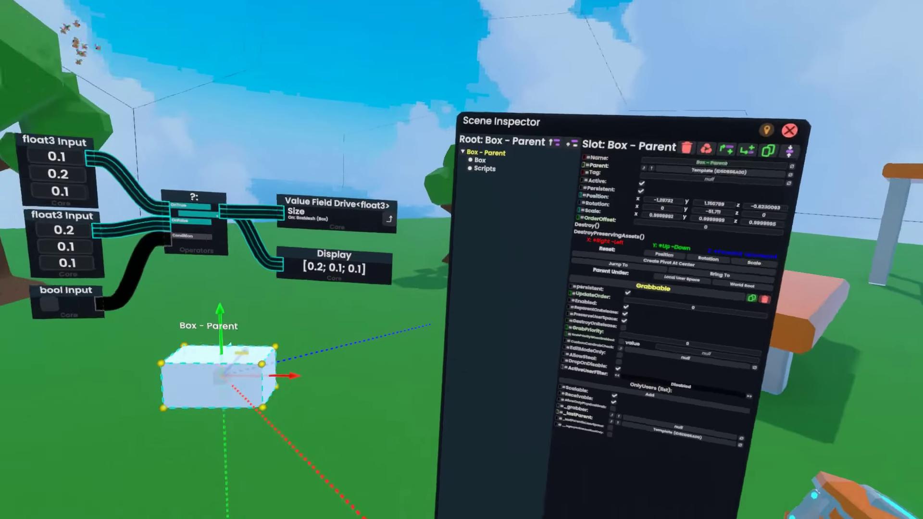
type("Button")
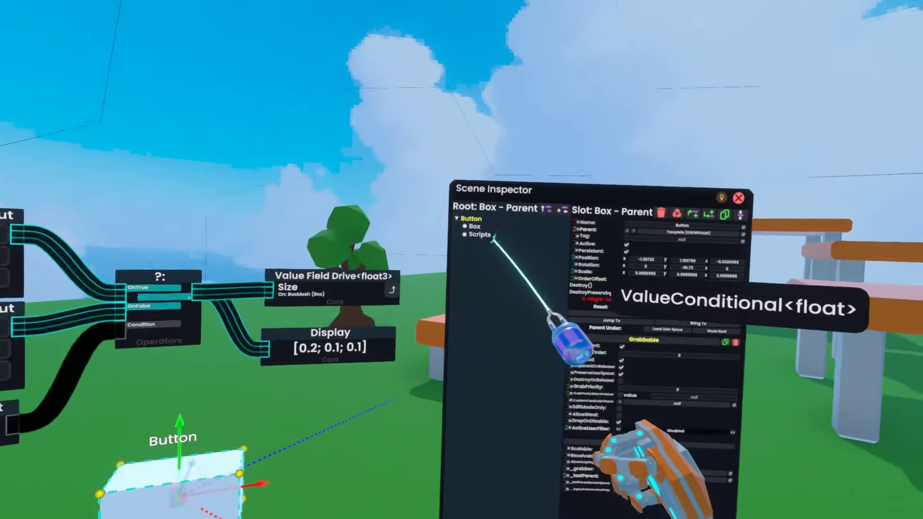
Step: Pack the conditional node graph into the Scripts slot, inspect its child nodes, and unpack the graph again
left_click_drag(494, 236, 371, 228)
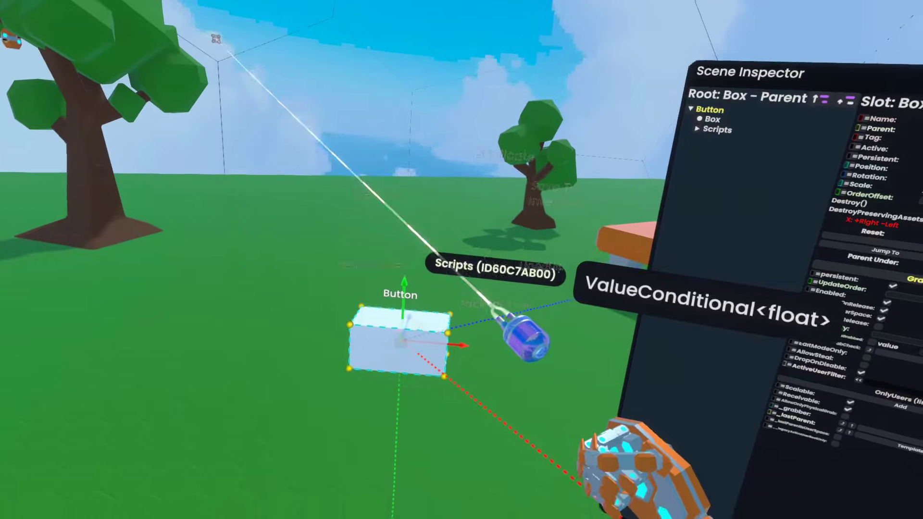
left_click_drag(216, 38, 178, 18)
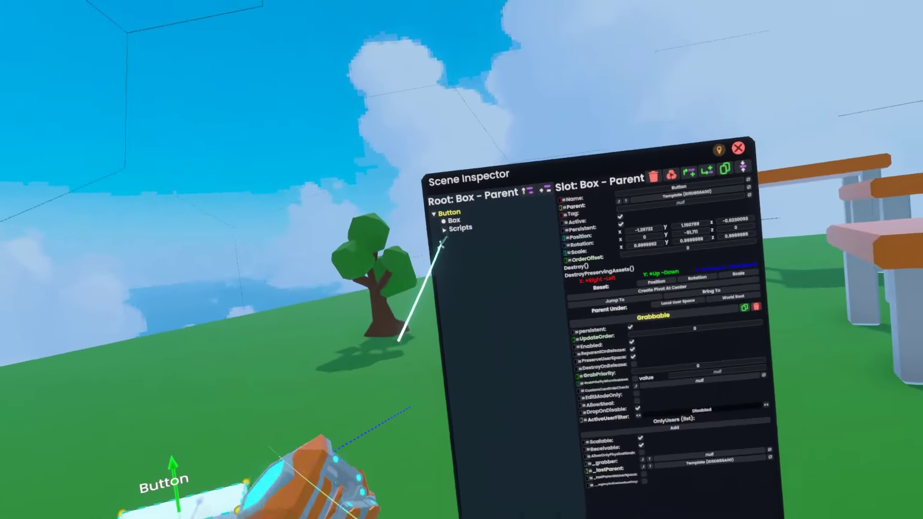
left_click(437, 231)
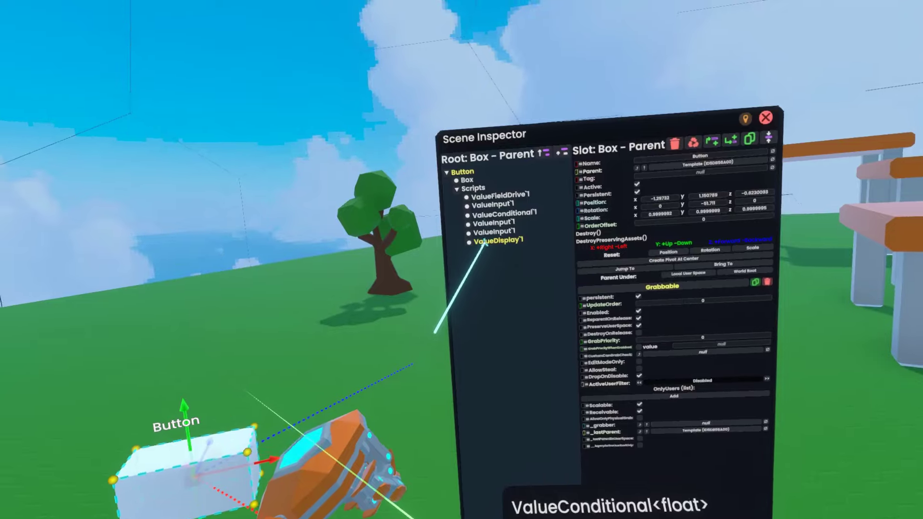
left_click_drag(513, 224, 490, 243)
right_click(489, 243)
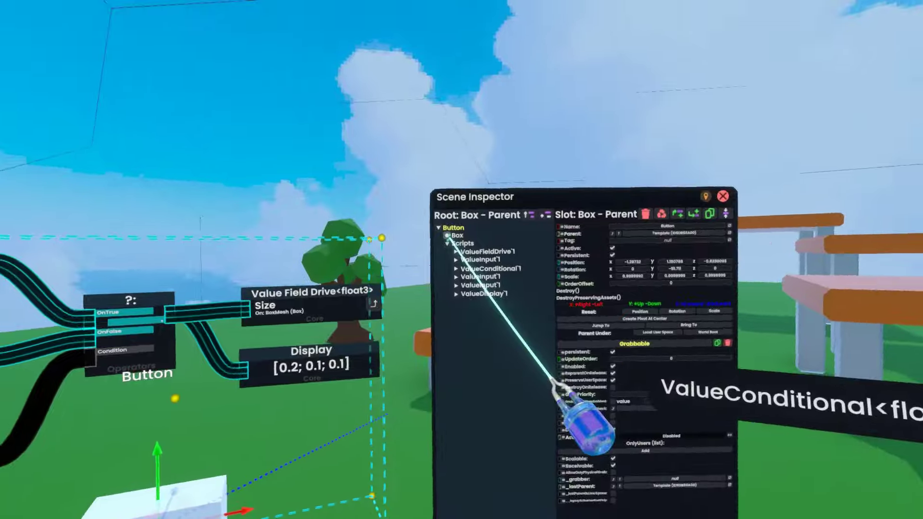
left_click(449, 244)
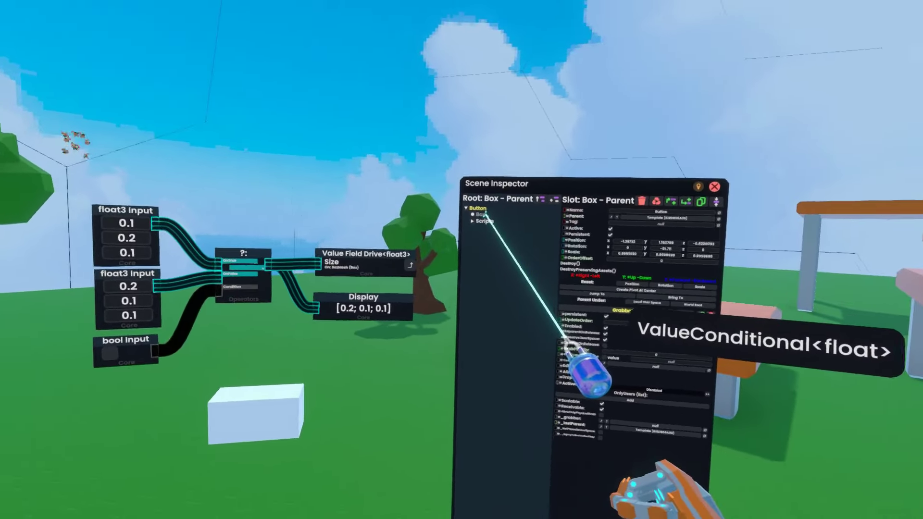
Step: Attach a TouchButton component from the Interaction category to the Box slot
left_click(658, 172)
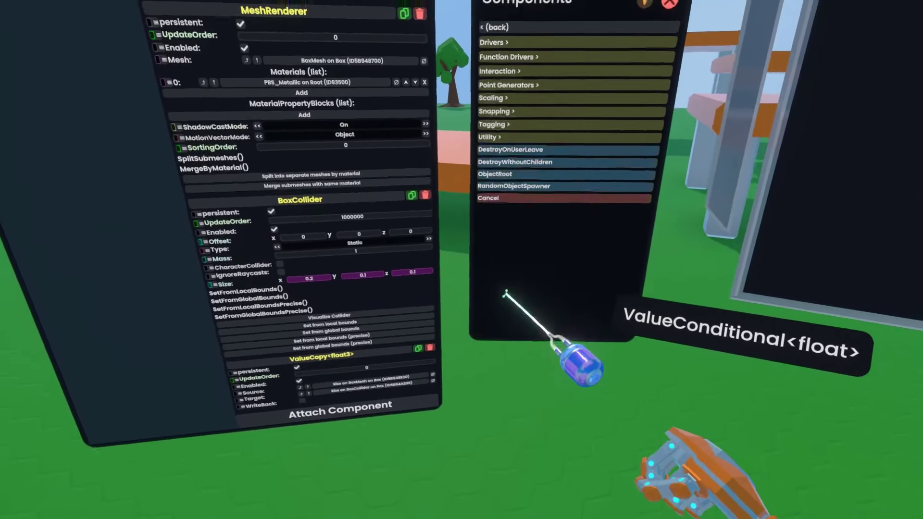
left_click(499, 71)
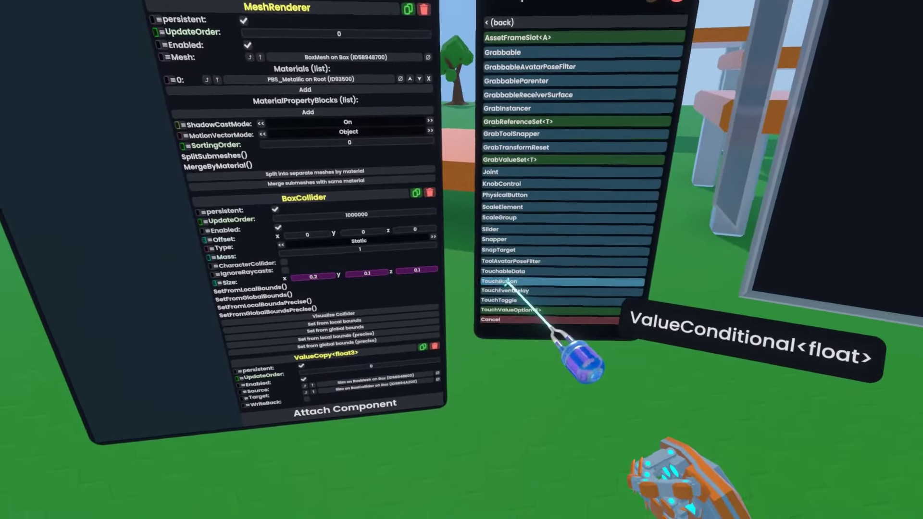
left_click(495, 338)
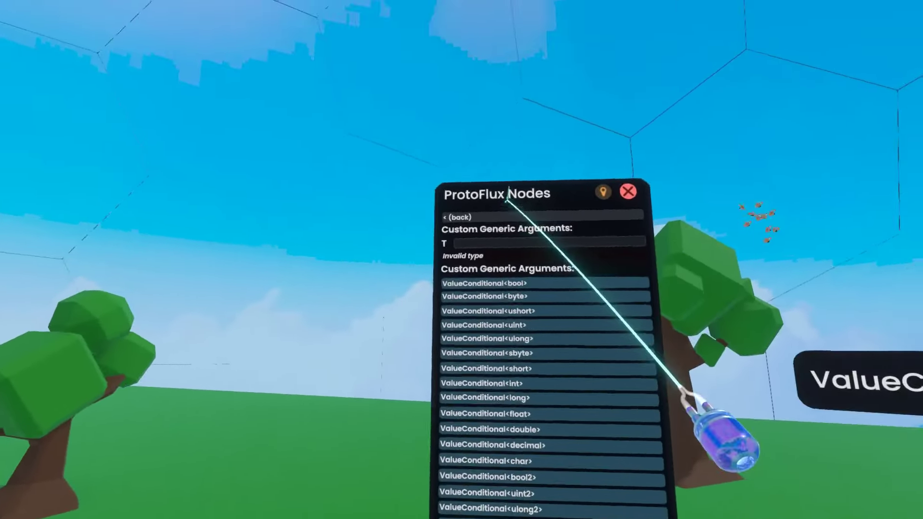
Step: Add a ButtonEvents node linked to the box's TouchButton and attach a pulse display to its Pressed output
left_click(485, 216)
left_click(500, 205)
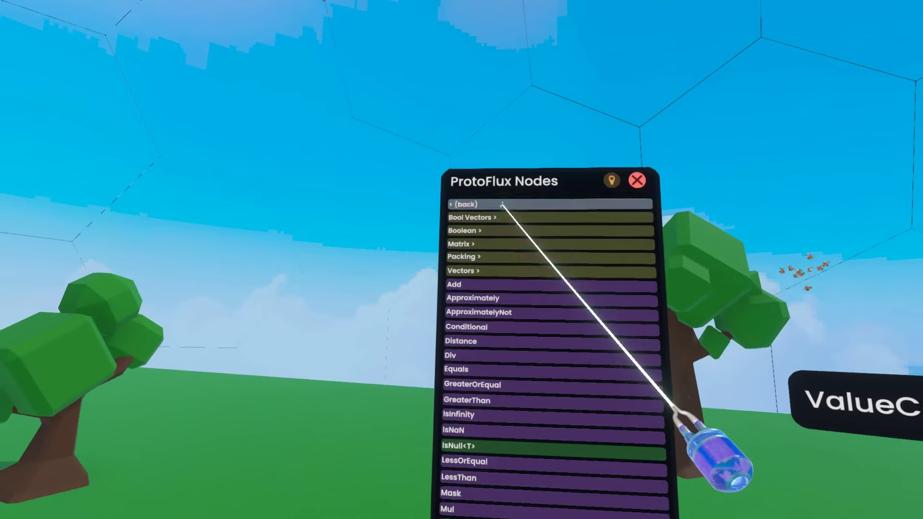
left_click(502, 205)
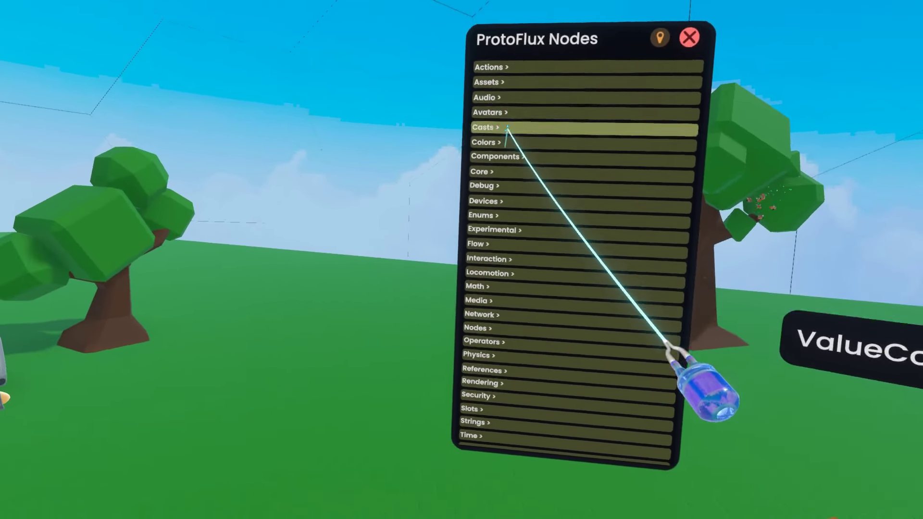
left_click(494, 246)
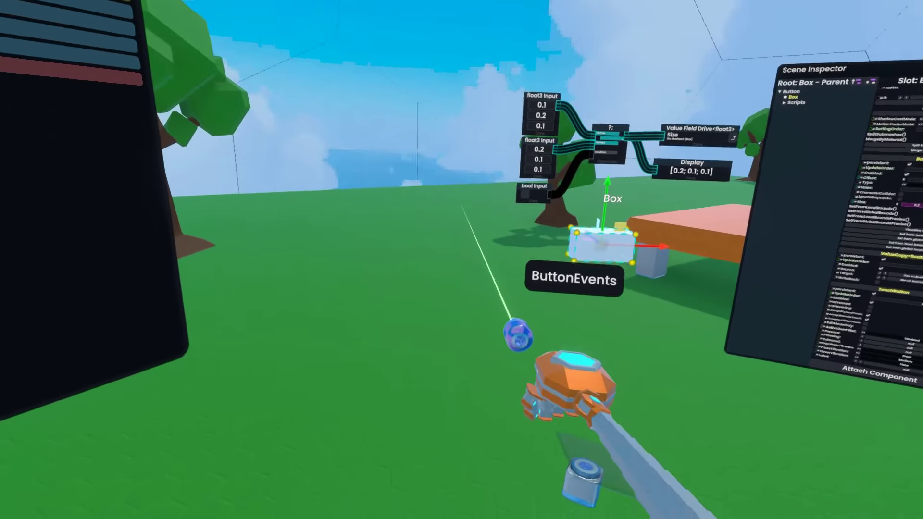
left_click_drag(491, 270, 468, 258)
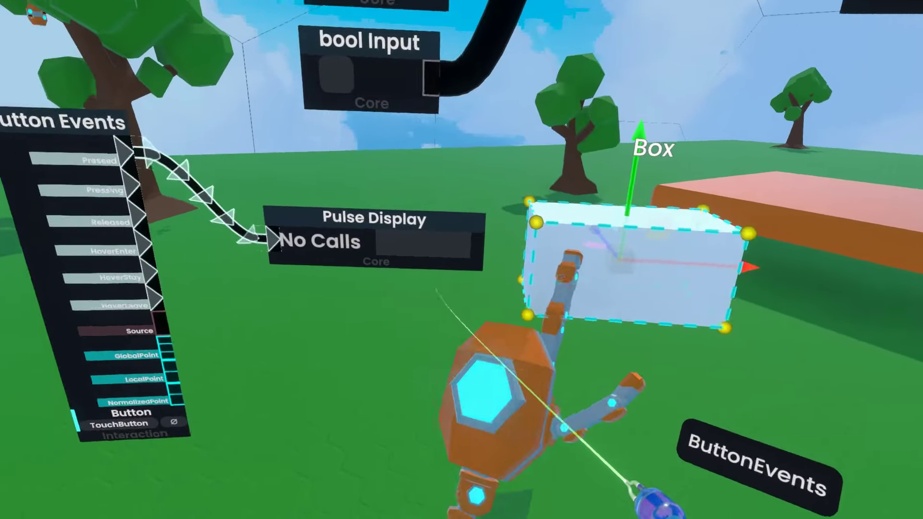
Step: Touch the box repeatedly to test the Pressed pulse on the pulse display
left_click(652, 272)
left_click(683, 288)
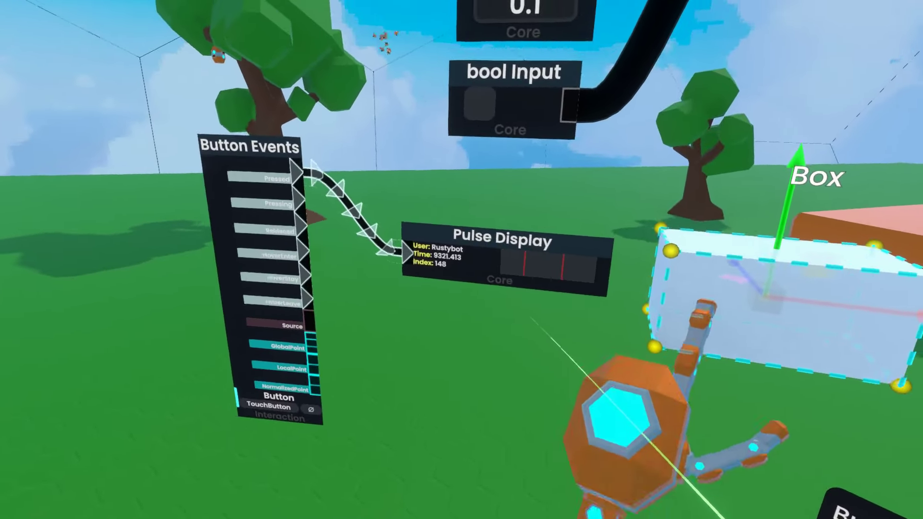
left_click(689, 313)
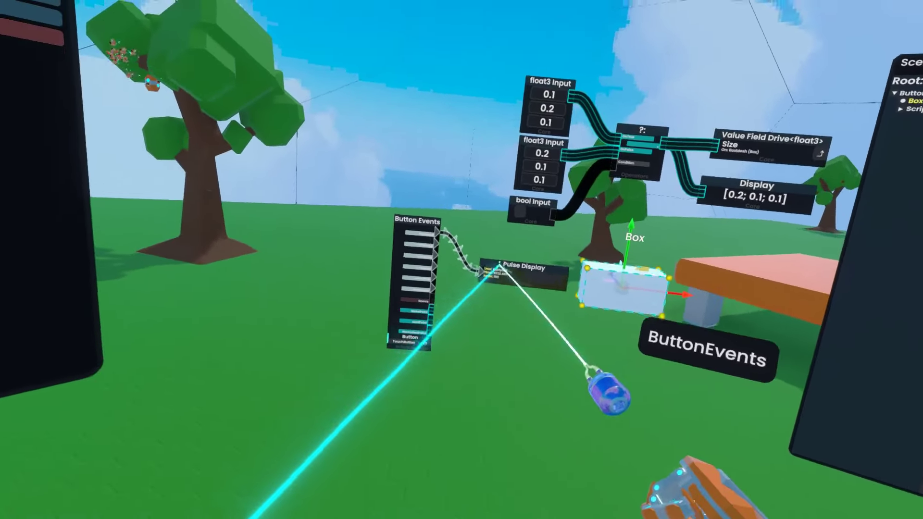
Step: Replace the pulse display with a DataModelBooleanToggle node from the Flow category and make room around it beside Button Events
right_click(500, 265)
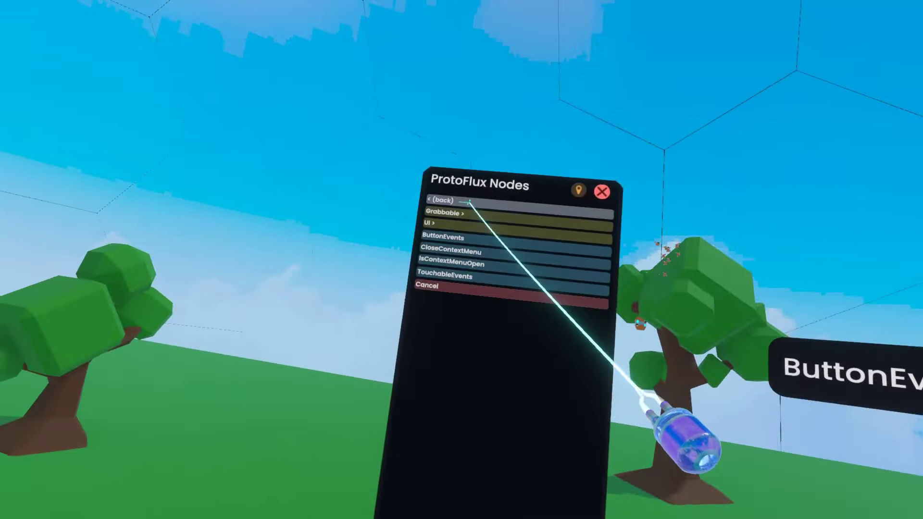
left_click(472, 203)
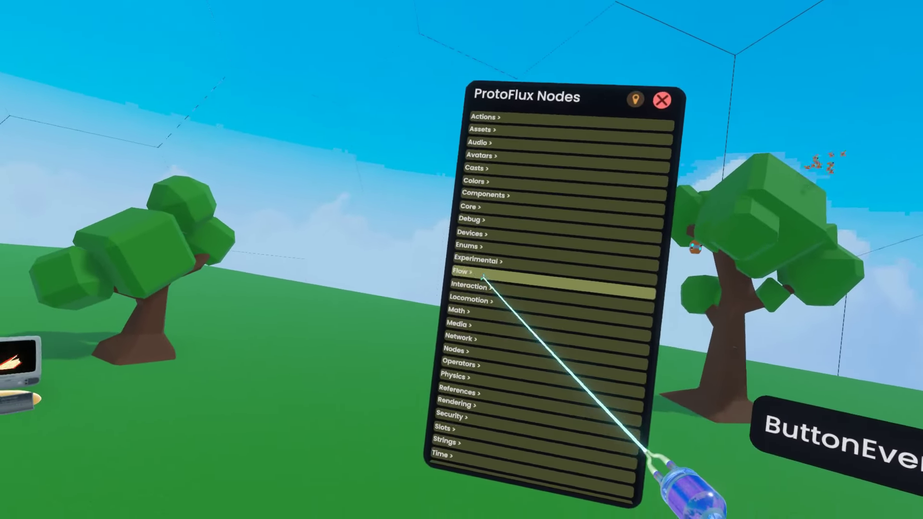
left_click(449, 315)
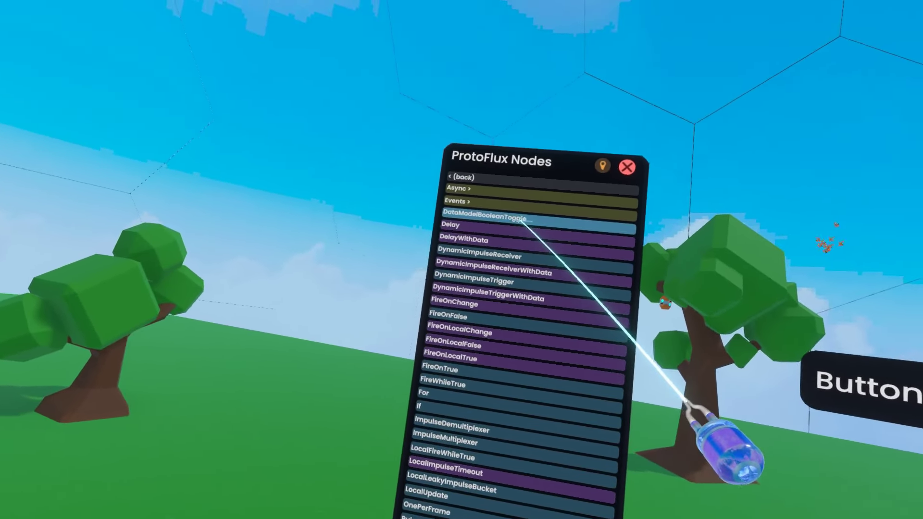
left_click(524, 218)
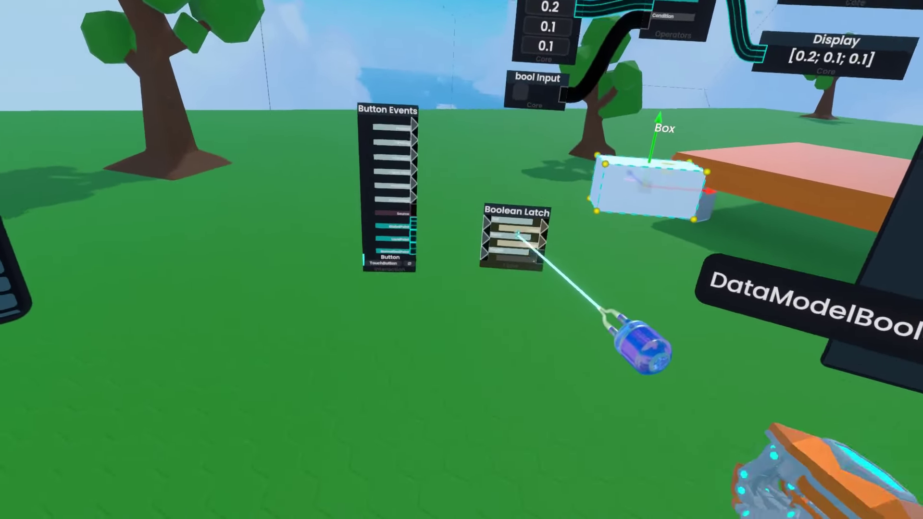
left_click_drag(386, 203, 269, 96)
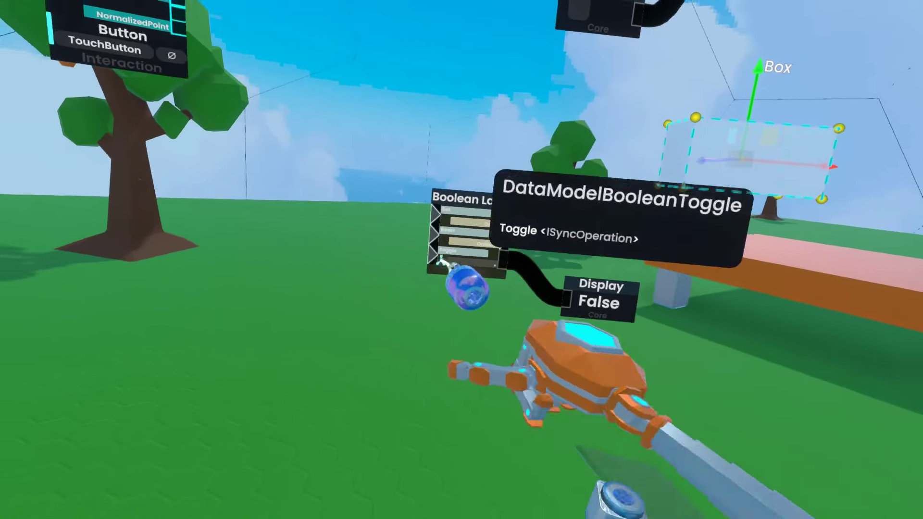
Step: Wire call inputs to the Boolean Latch's Set, Reset and Toggle, and attach pulse displays to its two impulse outputs
left_click_drag(440, 260, 384, 315)
left_click_drag(495, 262, 398, 222)
left_click_drag(516, 277, 604, 293)
left_click_drag(493, 259, 550, 270)
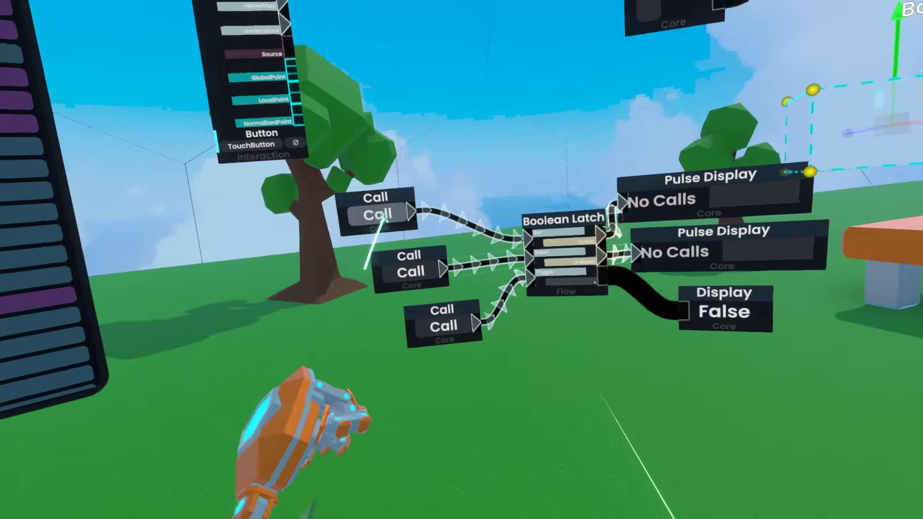
Step: Trigger the Boolean Latch's Set call several times to check its pulse and bool outputs
left_click(382, 216)
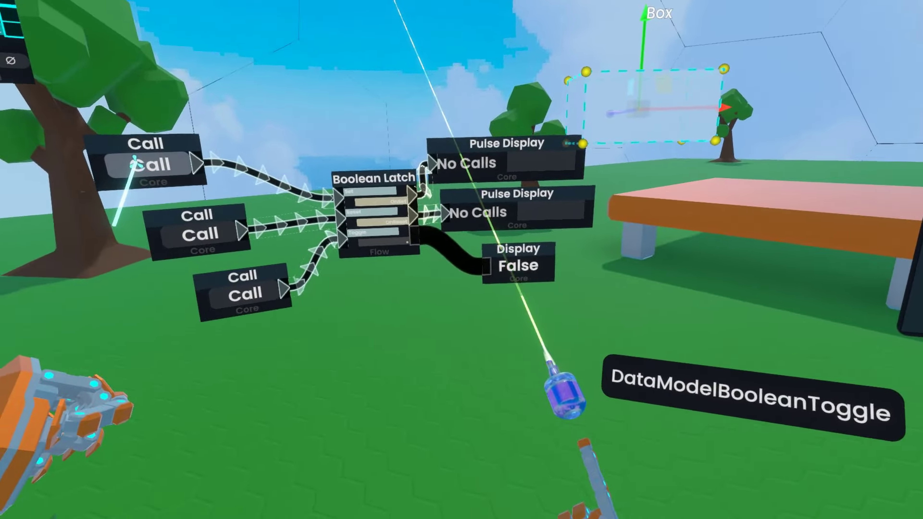
left_click(137, 163)
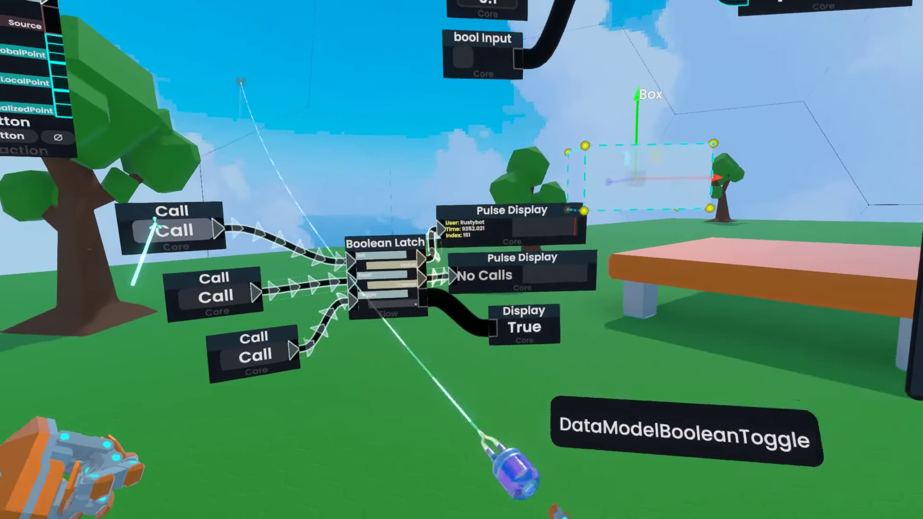
left_click(154, 224)
left_click(155, 224)
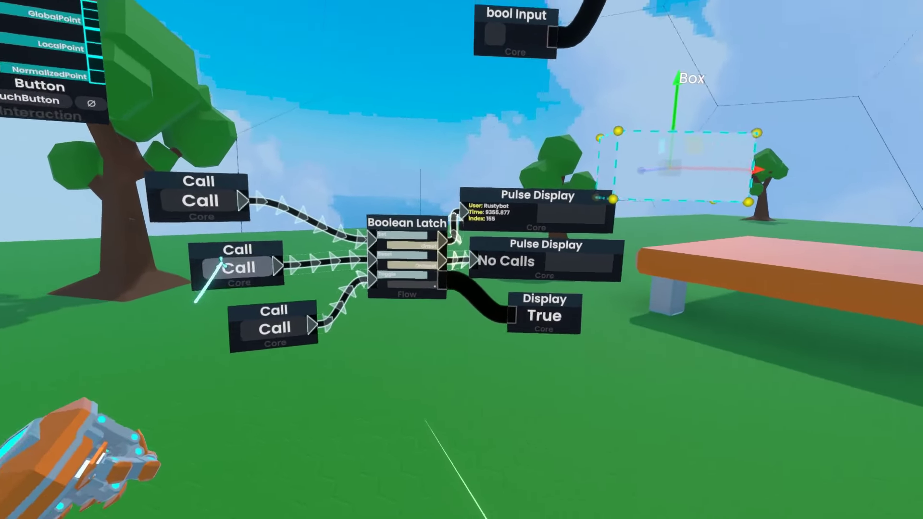
Step: Trigger the Boolean Latch's Reset call repeatedly and switch between Set and Reset to compare the outputs
left_click(222, 263)
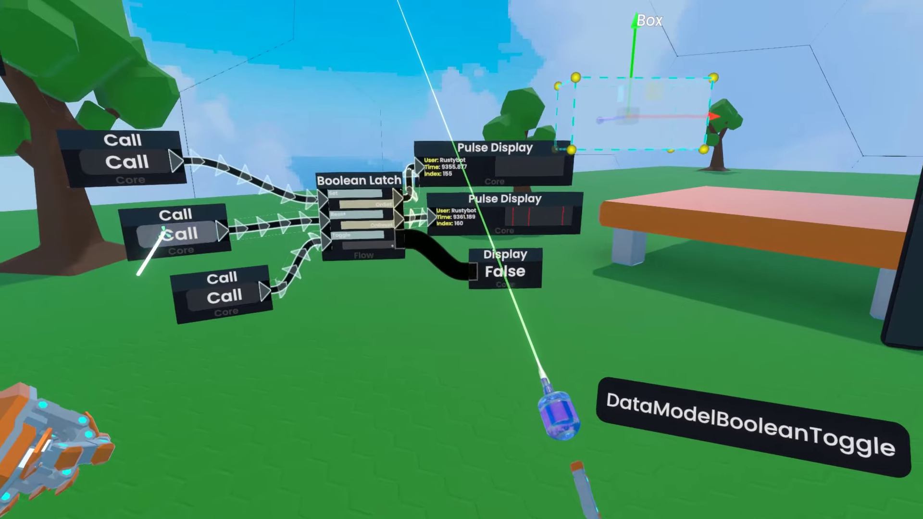
left_click(163, 234)
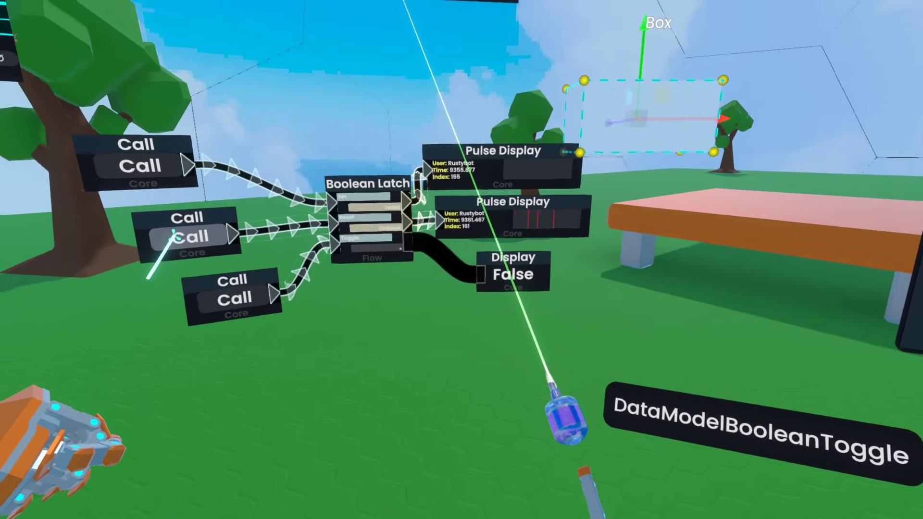
left_click(175, 233)
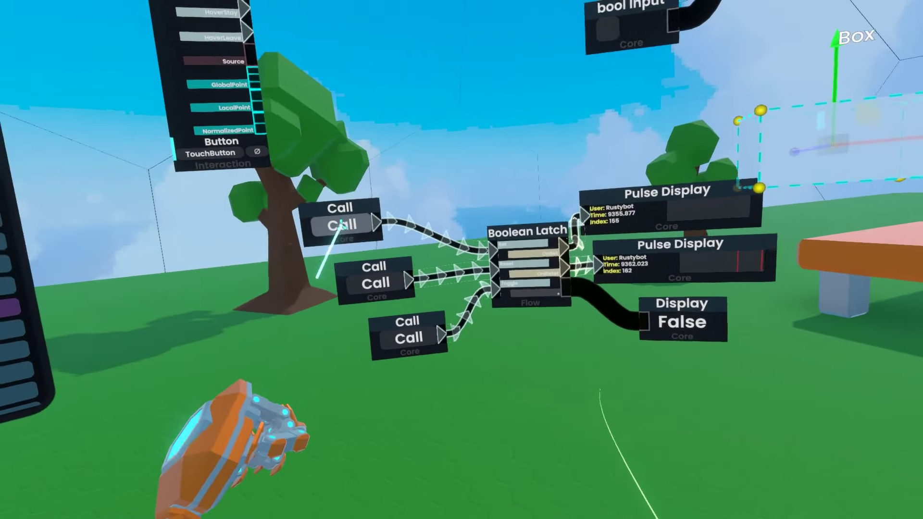
left_click(341, 225)
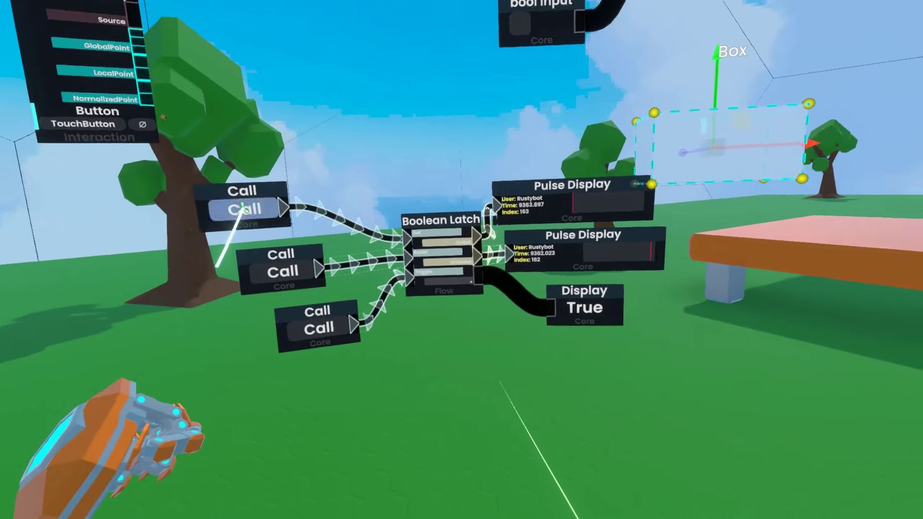
left_click(215, 193)
left_click(306, 235)
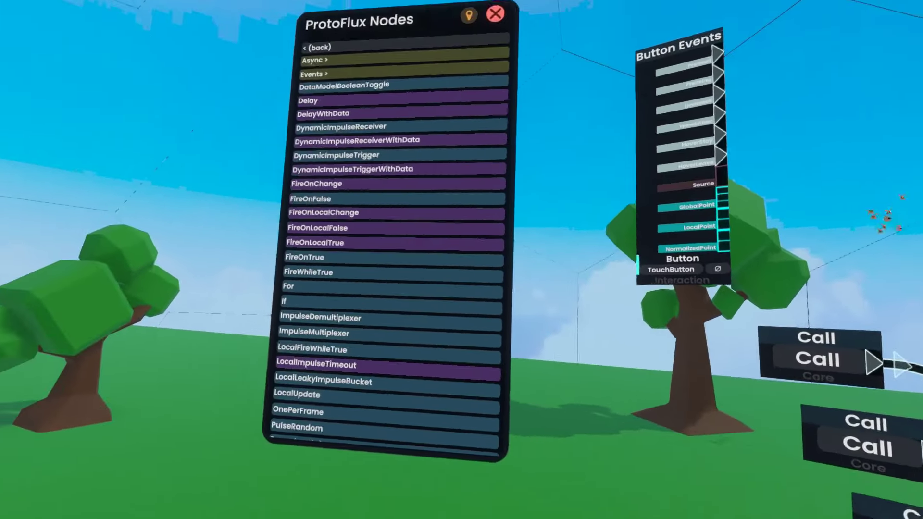
Step: Clear away the latch's test nodes and the bool Input, wiring Button Events' Pressed to Toggle and the latch's bool output to Condition
left_click(221, 292)
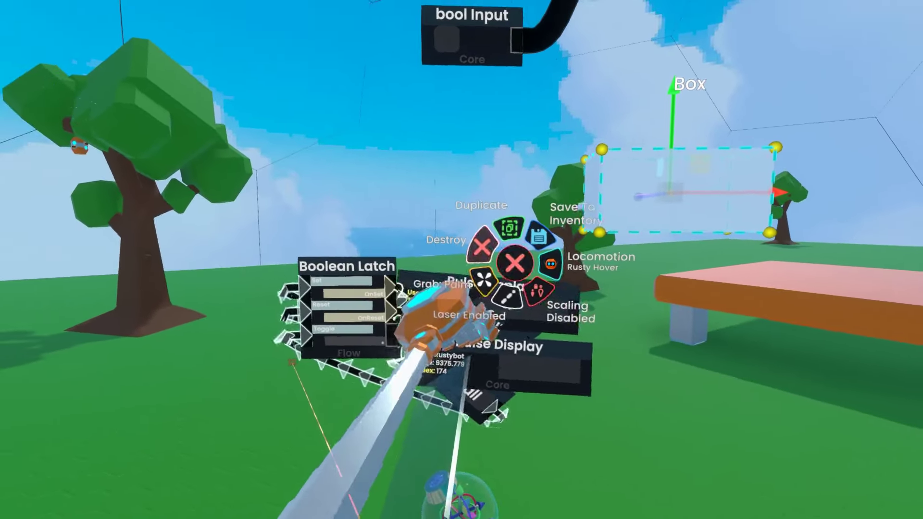
left_click(512, 258)
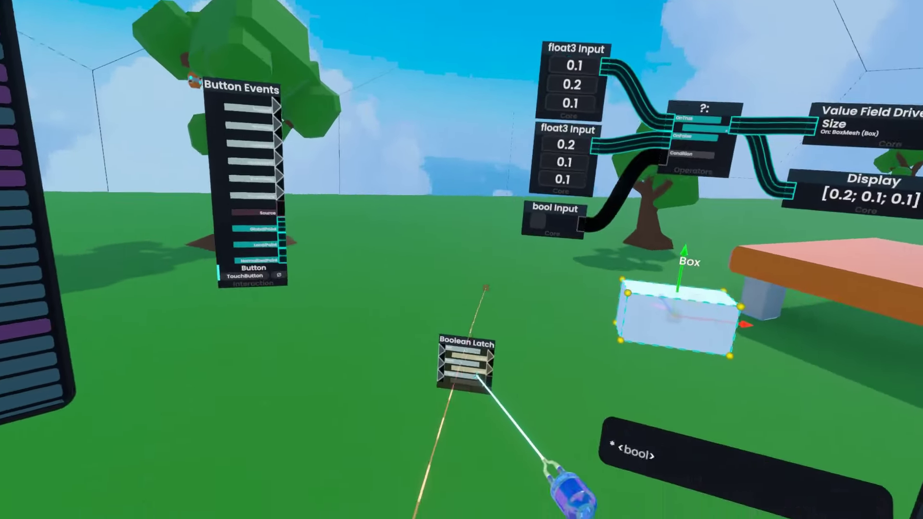
left_click_drag(474, 375, 457, 270)
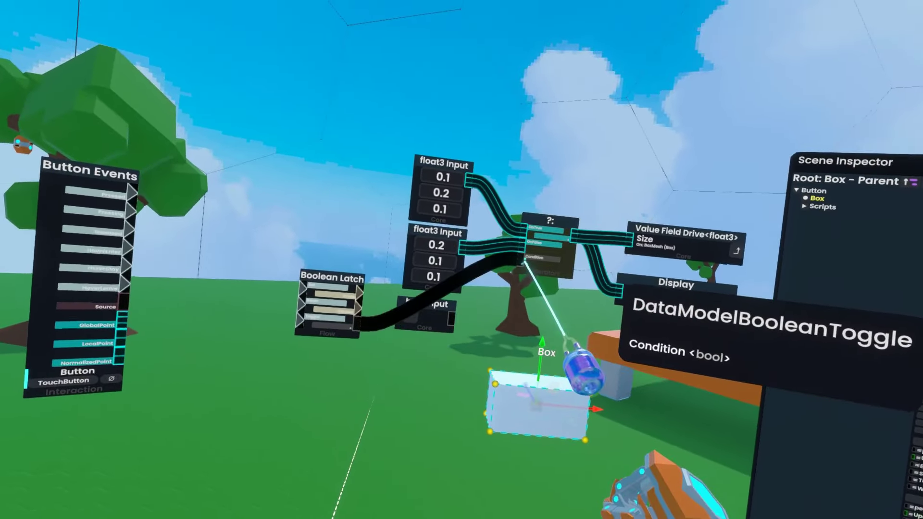
left_click_drag(449, 310, 495, 314)
right_click(539, 356)
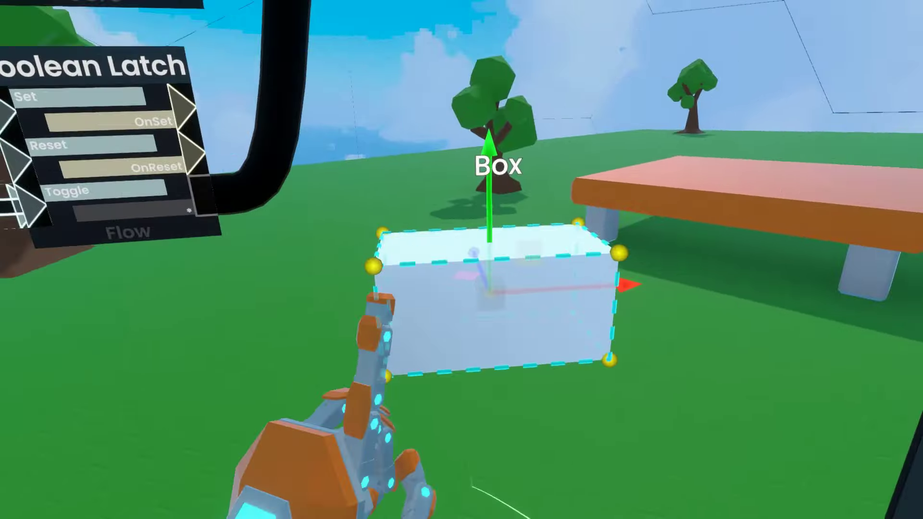
Step: Touch the box repeatedly to test that each press switches its size
left_click(385, 310)
left_click(458, 330)
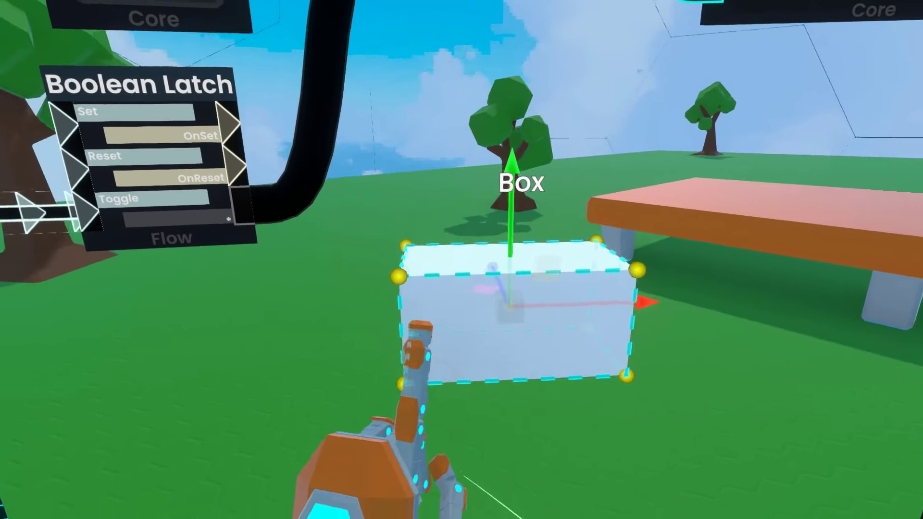
left_click(423, 325)
left_click(449, 328)
left_click(414, 331)
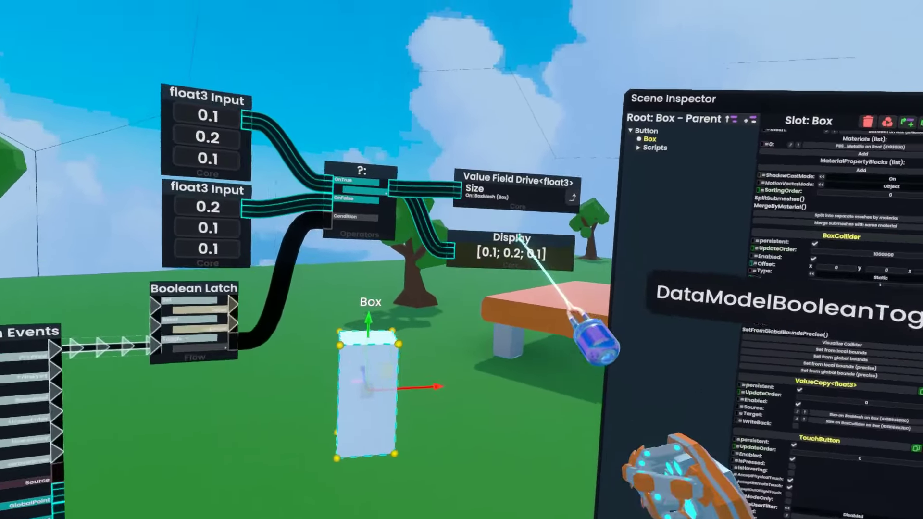
Step: Delete the size value Display and choose the float version of the ValueSmoothLerp node from the Interpolation category
right_click(526, 247)
left_click(521, 293)
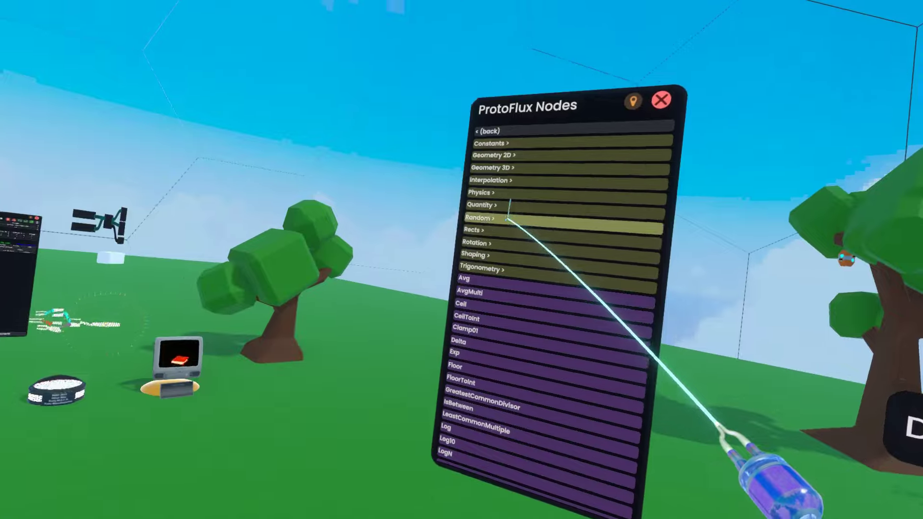
left_click(495, 200)
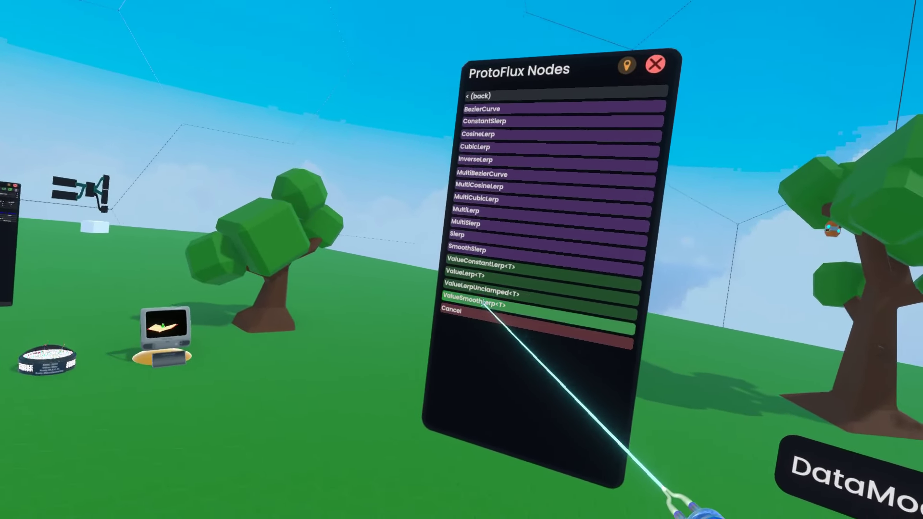
left_click(483, 303)
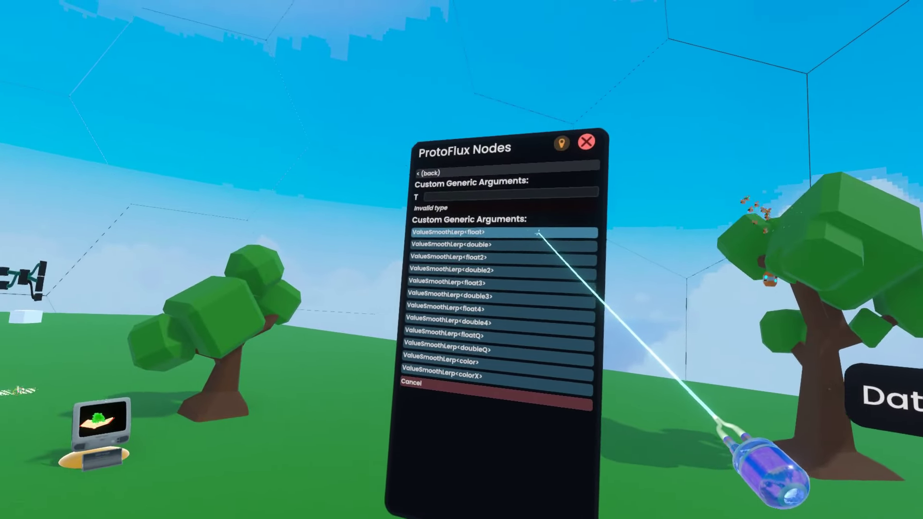
left_click(520, 235)
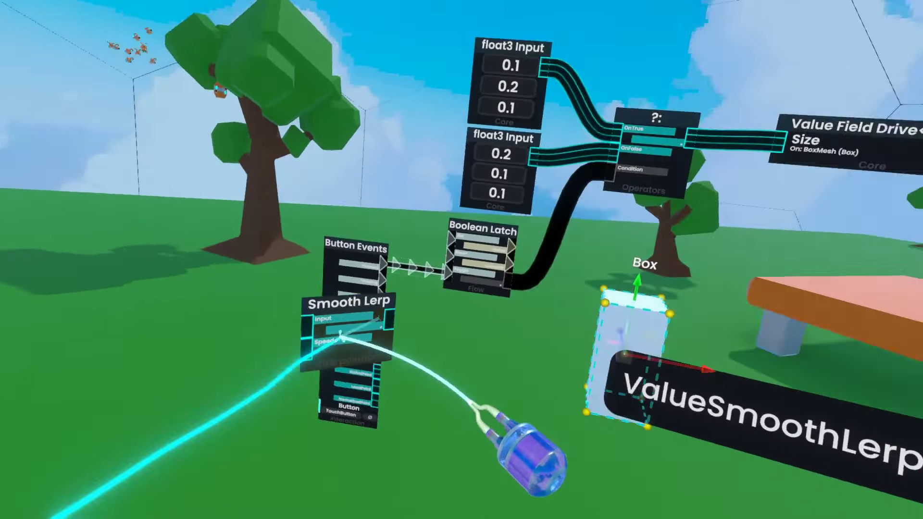
Step: Place a Smooth Lerp node between the conditional and the Size field drive, and wire the float3 value through it
left_click_drag(341, 337, 497, 291)
left_click_drag(516, 242, 560, 265)
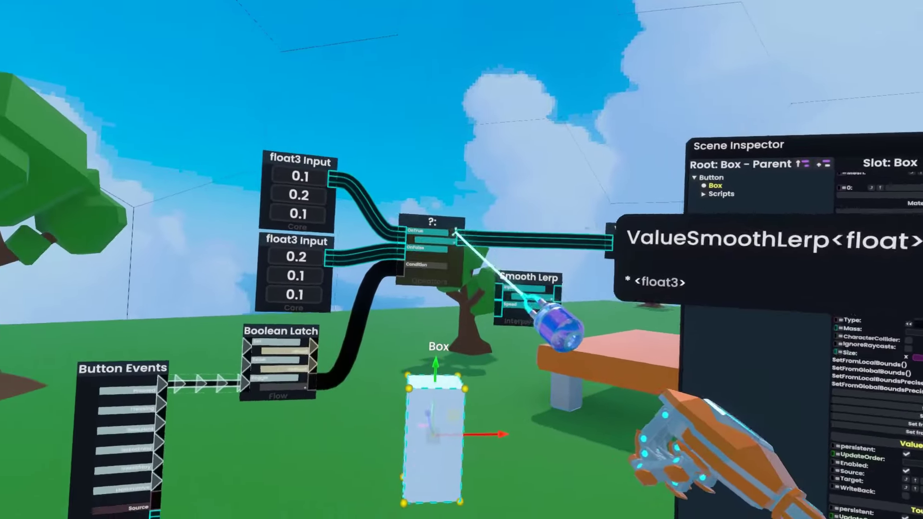
left_click_drag(457, 230, 555, 230)
Step: Attach a float Input to the Smooth Lerp's Speed and set it to 5
left_click_drag(471, 277, 517, 262)
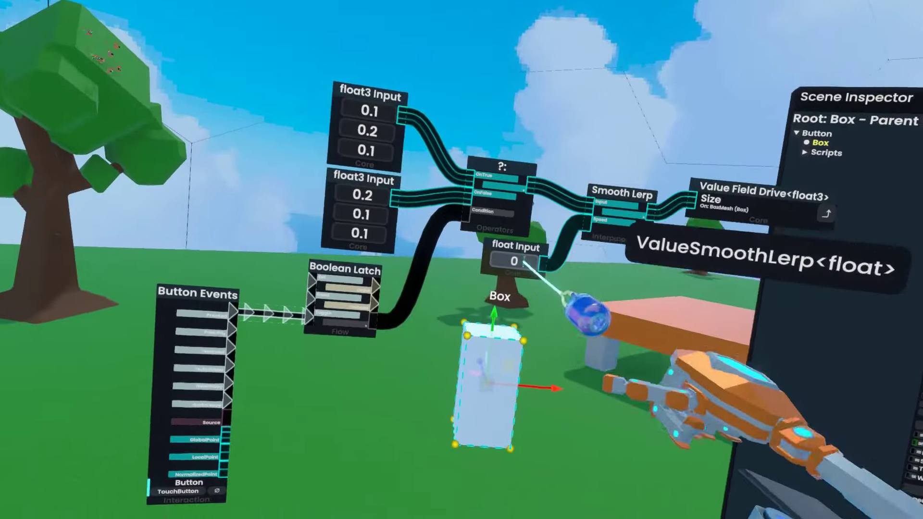
left_click(469, 256)
type("5")
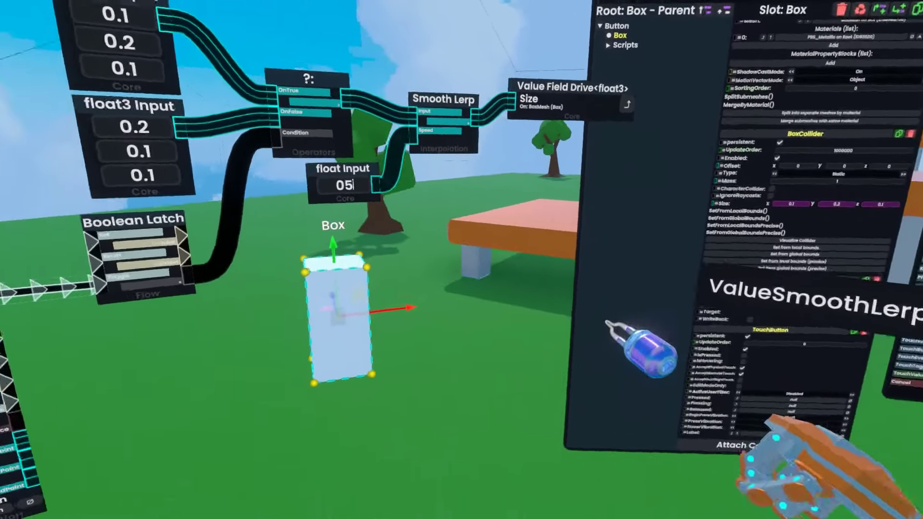
key("Return")
Step: Deselect the box and touch it several times to check the smoothed size transition
left_click(474, 350)
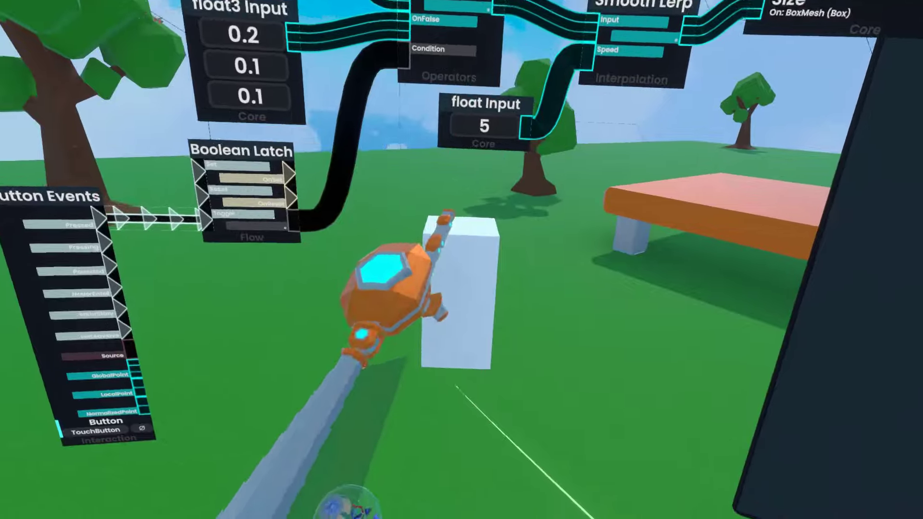
left_click(448, 222)
left_click(409, 245)
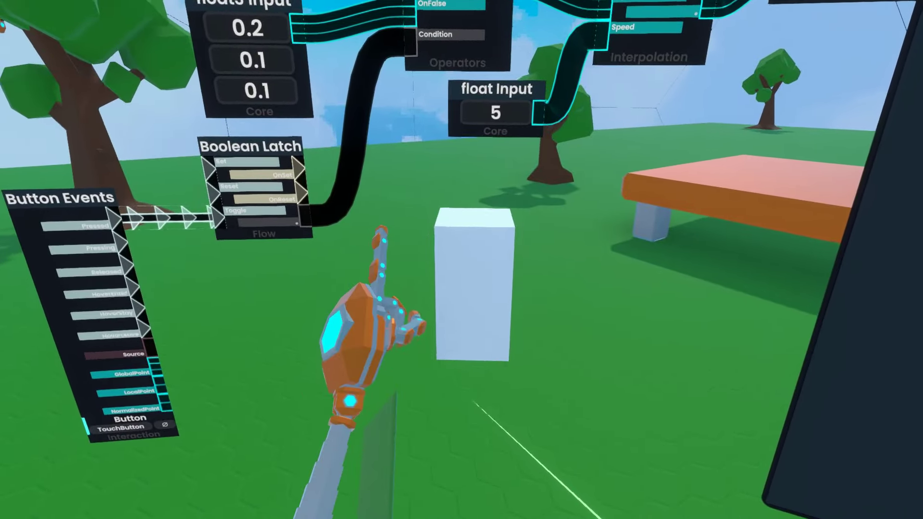
left_click(433, 240)
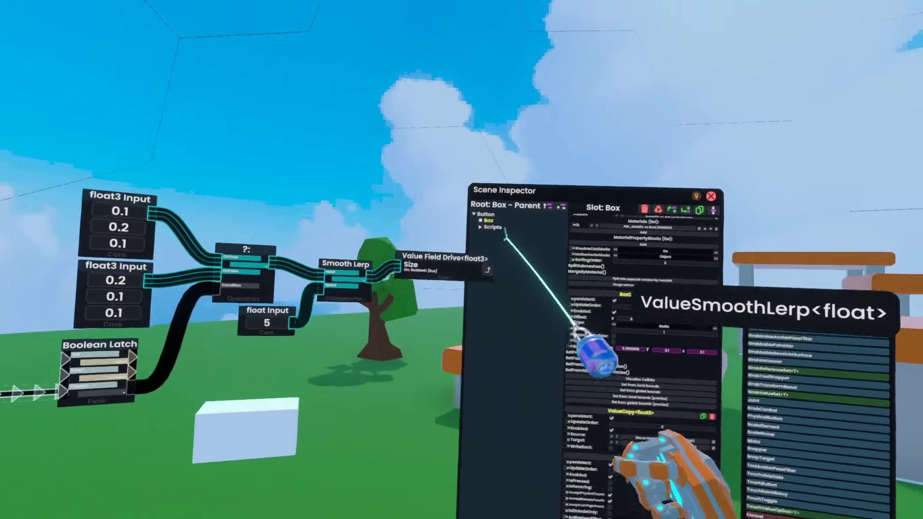
Step: Pick up the Scripts slot reference under Button in the Scene Inspector and bring up its actions
mouse_move(493, 227)
left_mouse_down()
mouse_move(411, 2)
mouse_move(344, 230)
mouse_move(466, 241)
mouse_move(478, 224)
left_mouse_up()
right_click(479, 224)
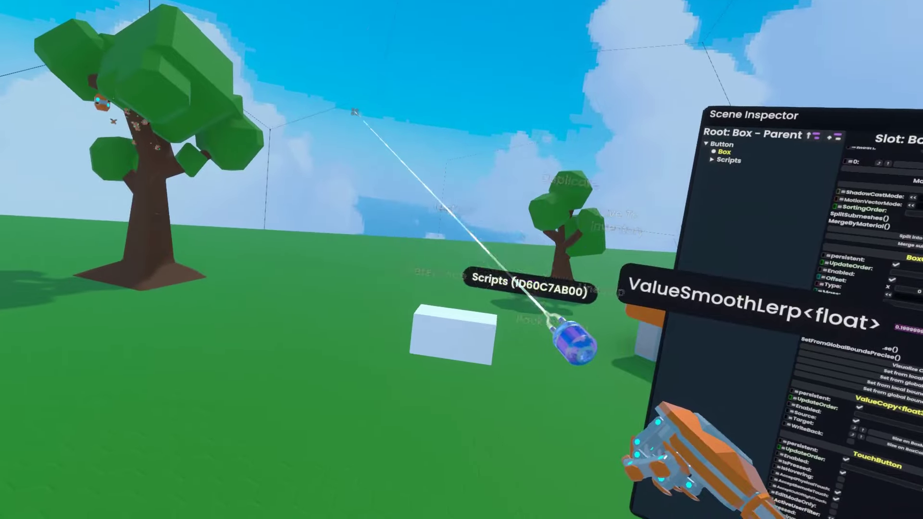